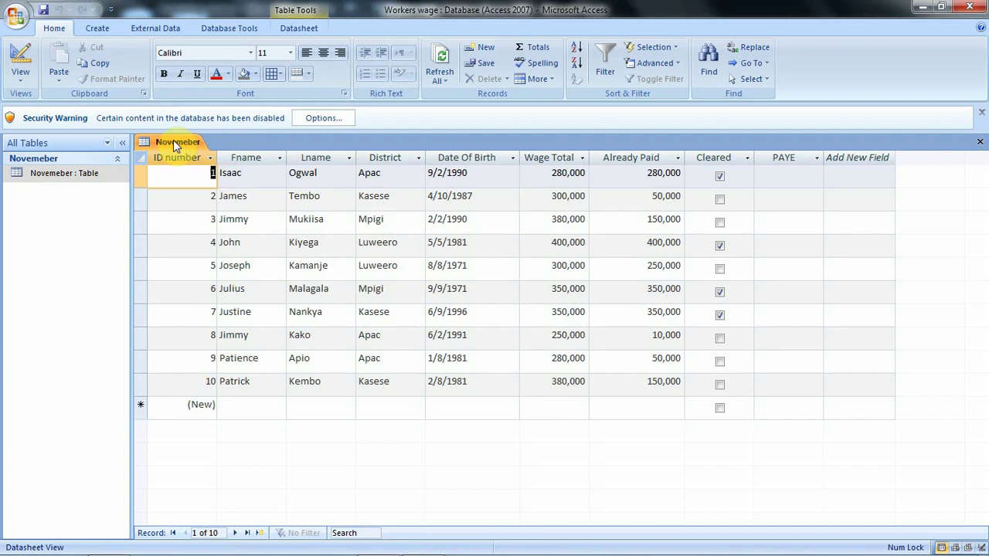
- In the November table's Design View, replace the DOB field's display format with mm-dd-yy
{"action": "left_click", "coordinate": [26, 82]}
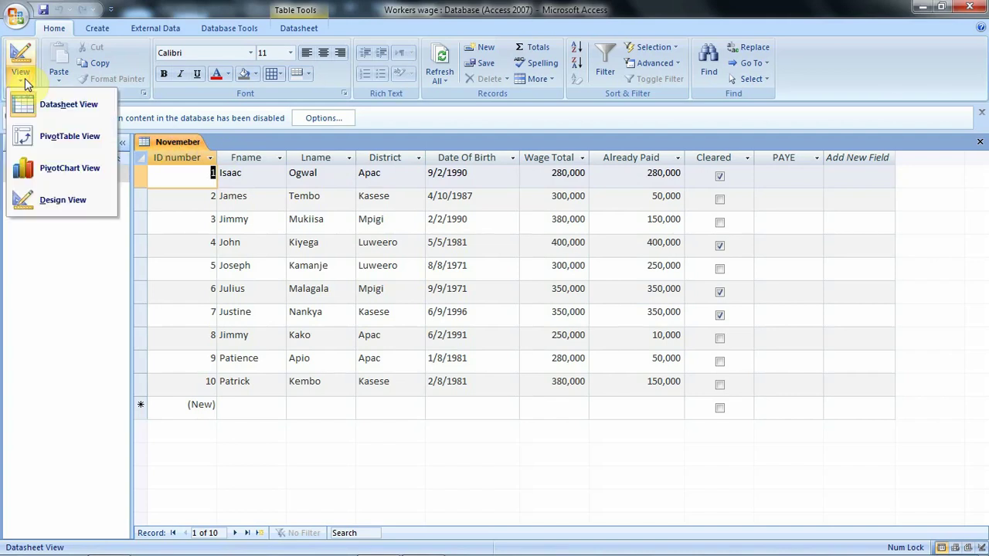
{"action": "left_click", "coordinate": [43, 202]}
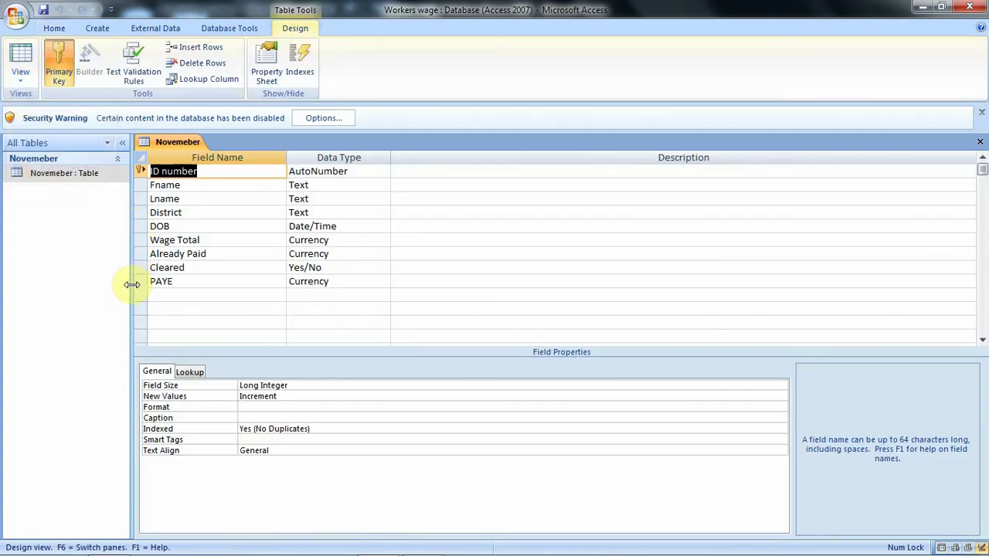
{"action": "left_click", "coordinate": [215, 222]}
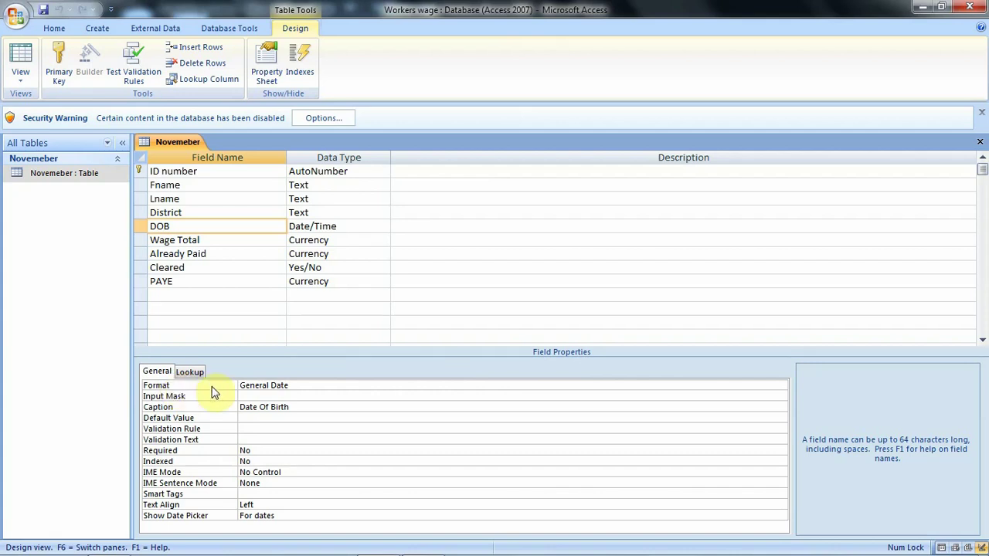
{"action": "left_click", "coordinate": [306, 382]}
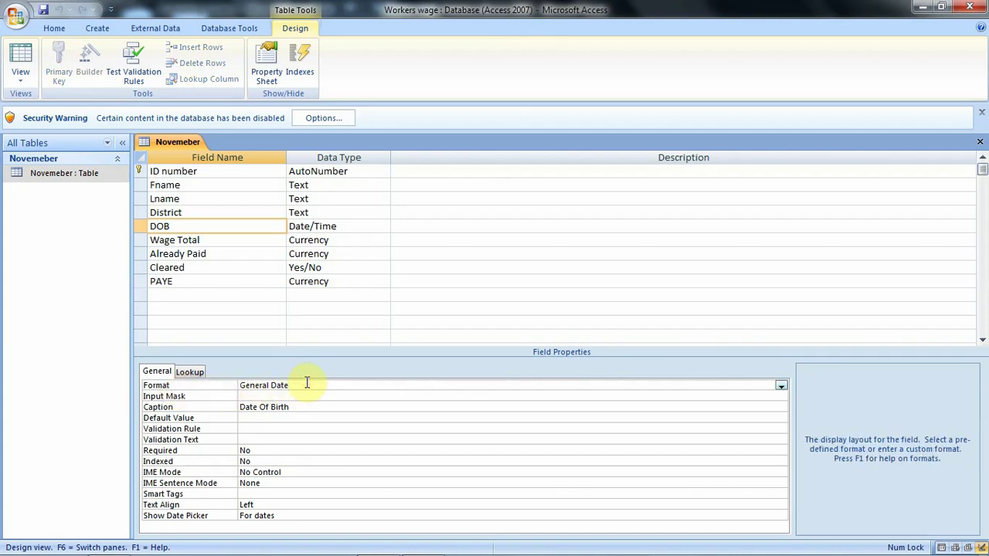
{"action": "key", "text": "BackSpace"}
{"action": "key", "text": "BackSpace"}
{"action": "key", "text": "BackSpace"}
{"action": "key", "text": "BackSpace"}
{"action": "key", "text": "BackSpace"}
{"action": "key", "text": "BackSpace"}
{"action": "key", "text": "BackSpace"}
{"action": "key", "text": "BackSpace"}
{"action": "key", "text": "BackSpace"}
{"action": "key", "text": "BackSpace"}
{"action": "key", "text": "BackSpace"}
{"action": "key", "text": "BackSpace"}
{"action": "type", "text": "mm-dd-yy"}
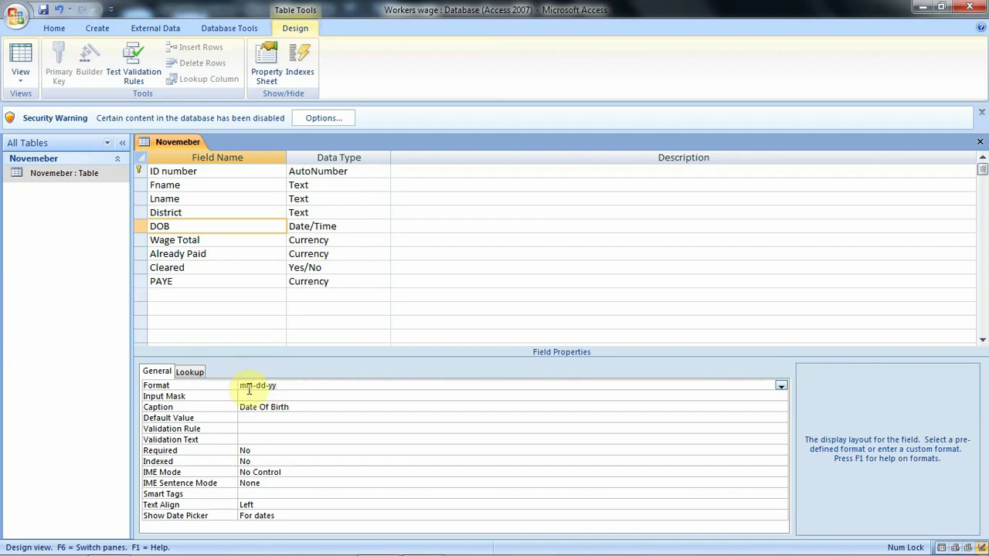
- Save the table design and switch to Datasheet View to check the hyphenated birth dates
{"action": "left_click", "coordinate": [42, 11]}
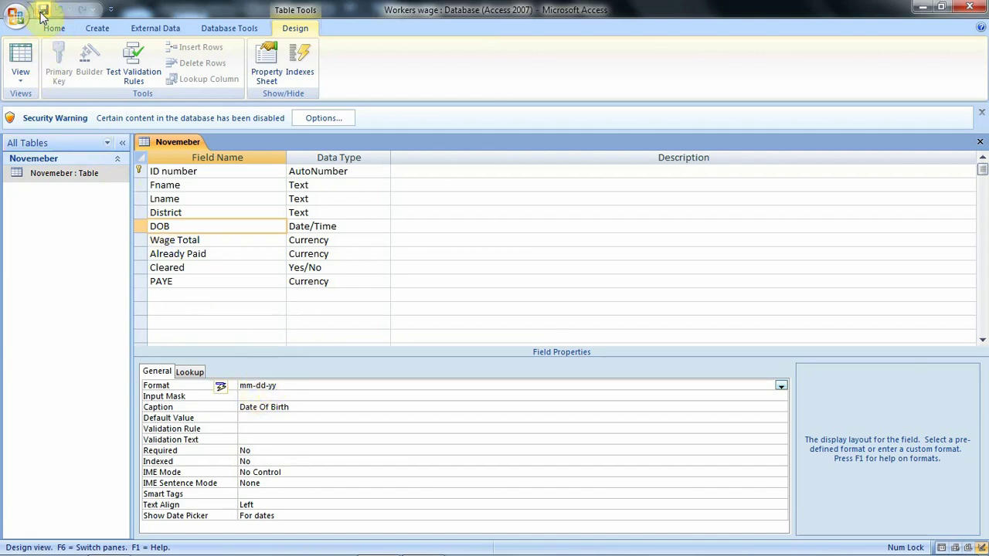
{"action": "right_click", "coordinate": [163, 147]}
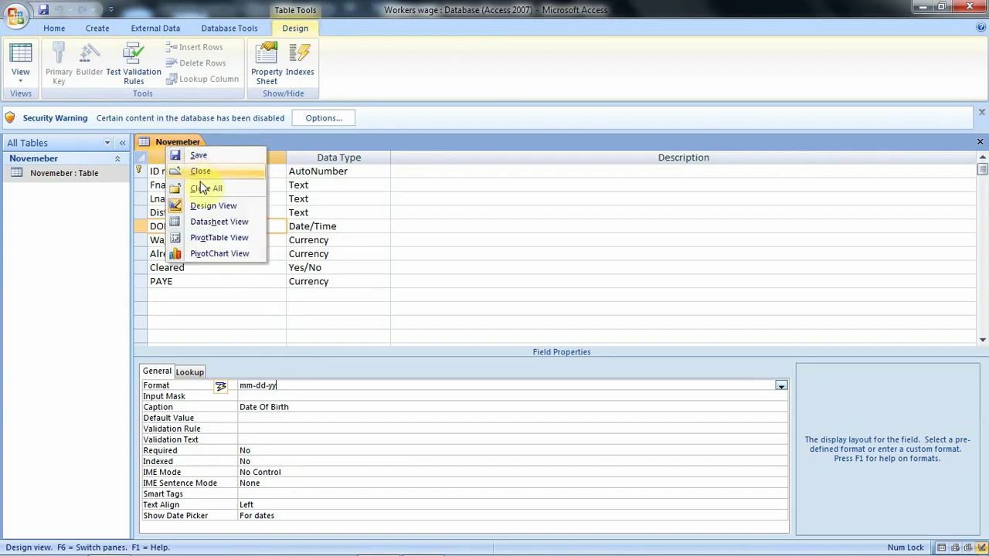
{"action": "left_click", "coordinate": [212, 221]}
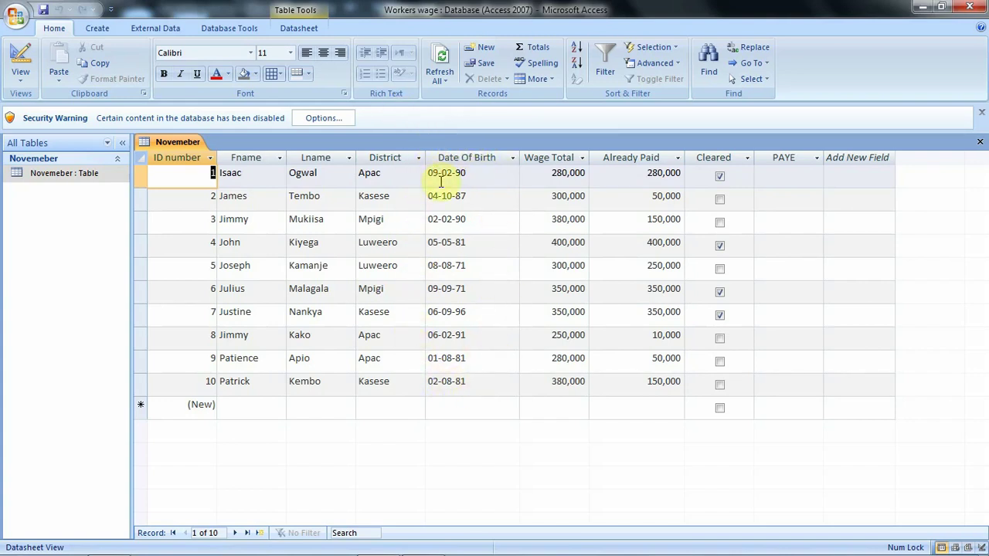
- Return to Design View and replace the hyphens in the DOB format with slashes, making it mm/dd/yy
{"action": "right_click", "coordinate": [182, 141]}
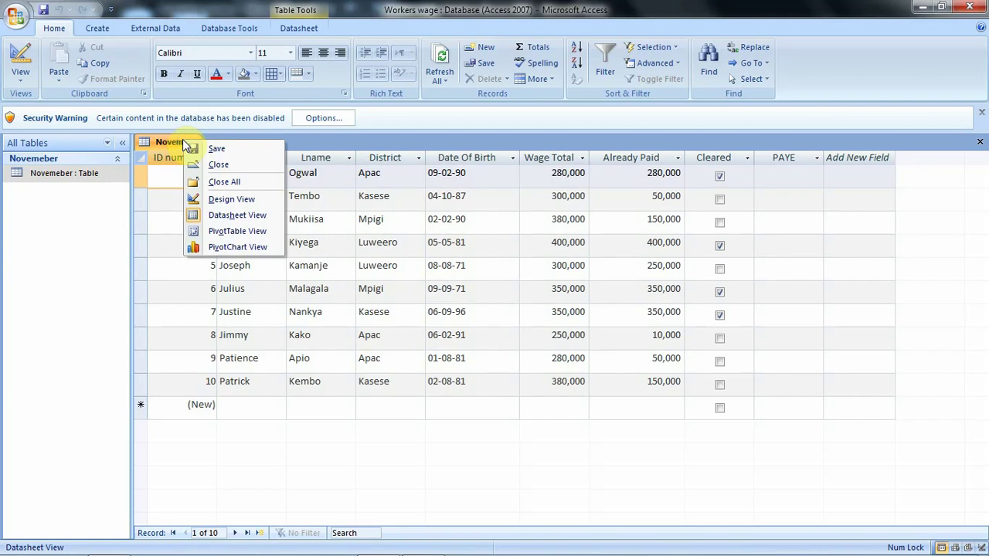
{"action": "left_click", "coordinate": [233, 201]}
{"action": "left_click_drag", "start_coordinate": [278, 385], "coordinate": [228, 385]}
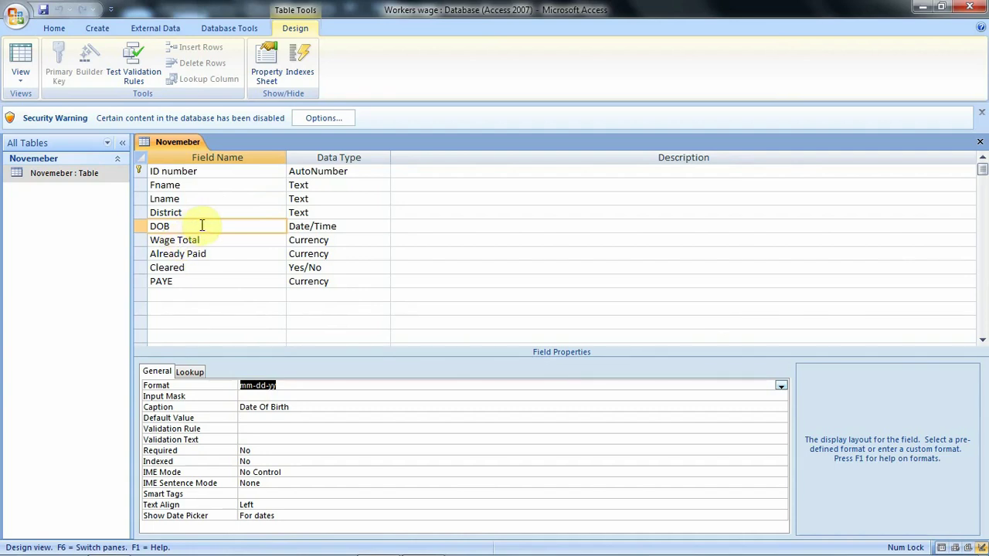
{"action": "left_click", "coordinate": [259, 387]}
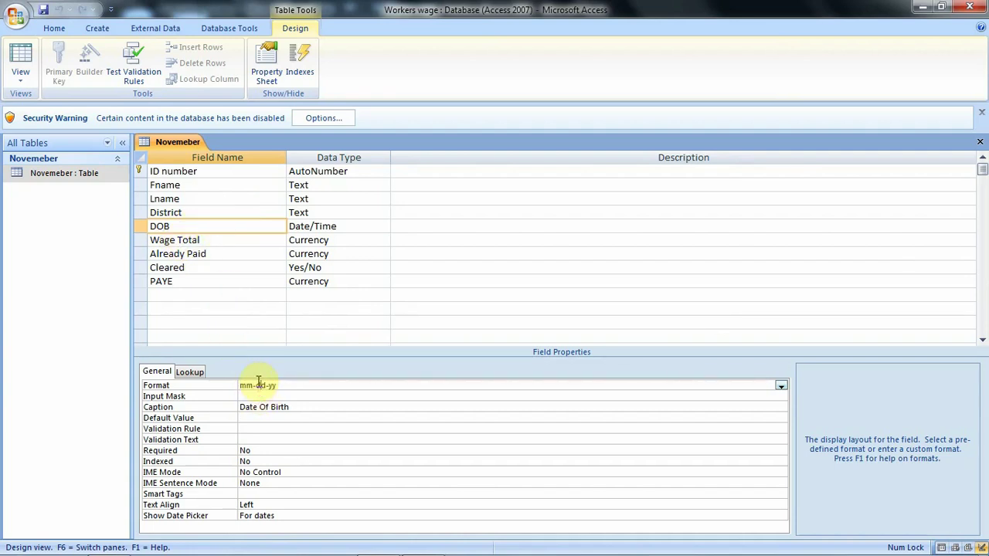
{"action": "key", "text": "BackSpace"}
{"action": "type", "text": "/"}
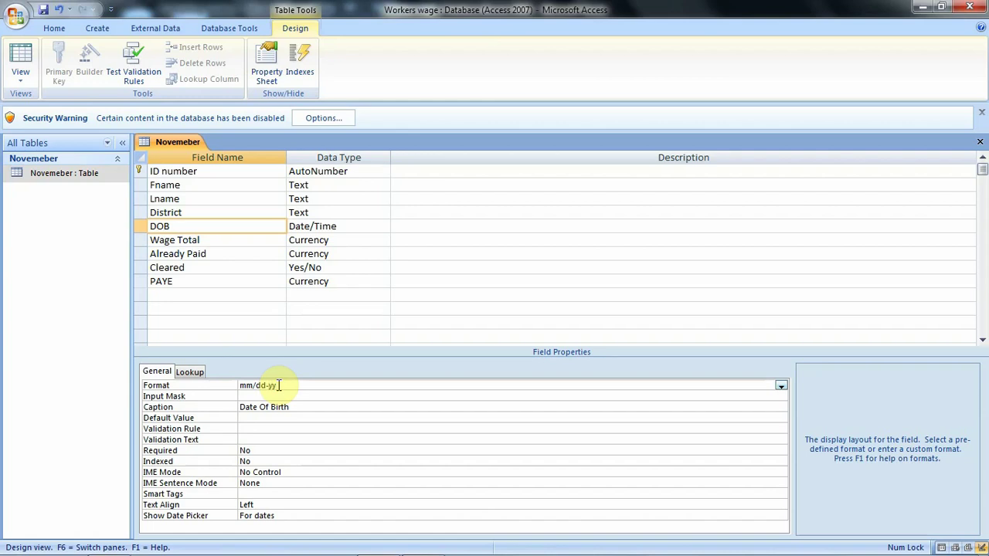
{"action": "key", "text": "BackSpace"}
{"action": "type", "text": "/"}
- Save the table design and display the records in Datasheet View with the slash-separated dates
{"action": "left_click", "coordinate": [41, 14]}
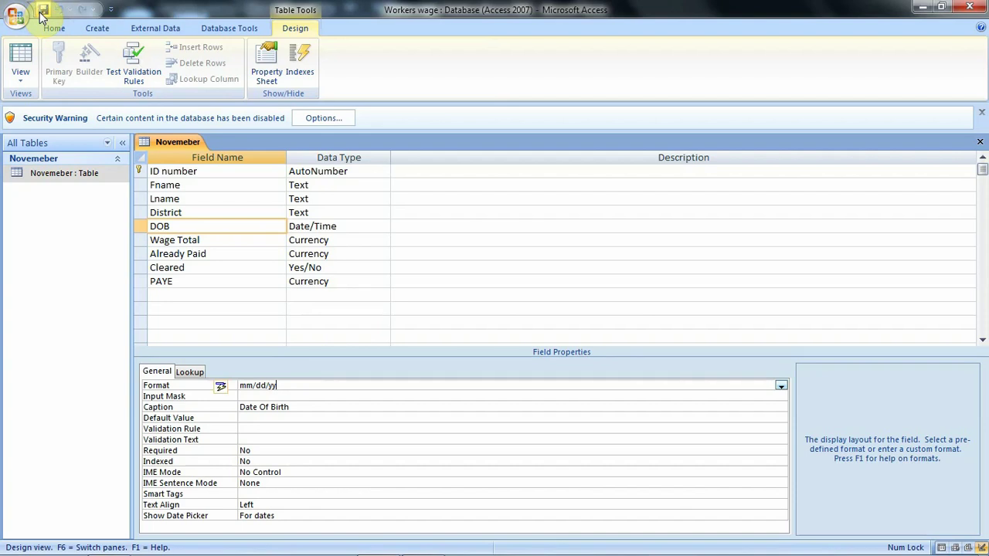
{"action": "left_click", "coordinate": [25, 81]}
{"action": "left_click", "coordinate": [46, 103]}
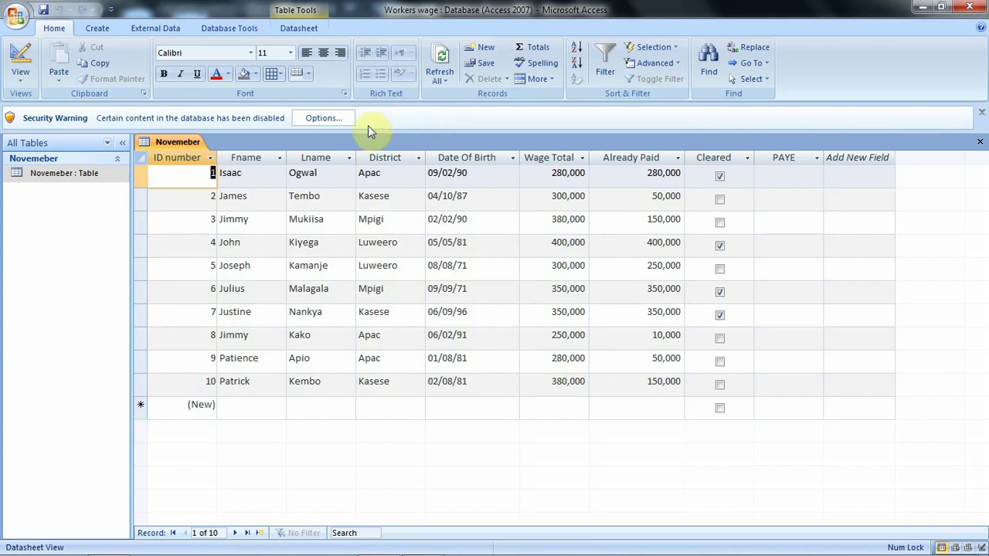
- Extend the DOB field's format in Design View to mm/dd/yyyy and show the saved table in Datasheet View
{"action": "left_click", "coordinate": [20, 72]}
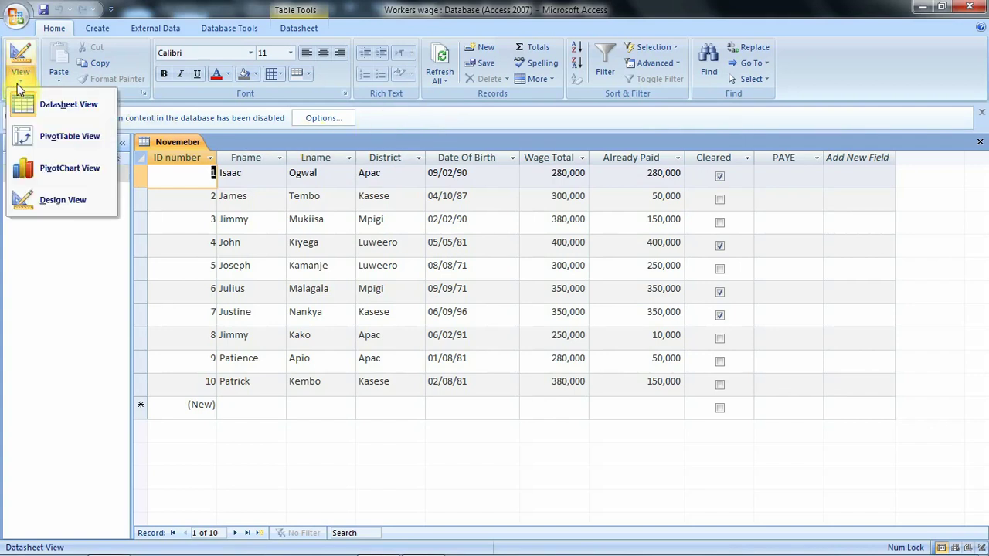
{"action": "left_click", "coordinate": [51, 200]}
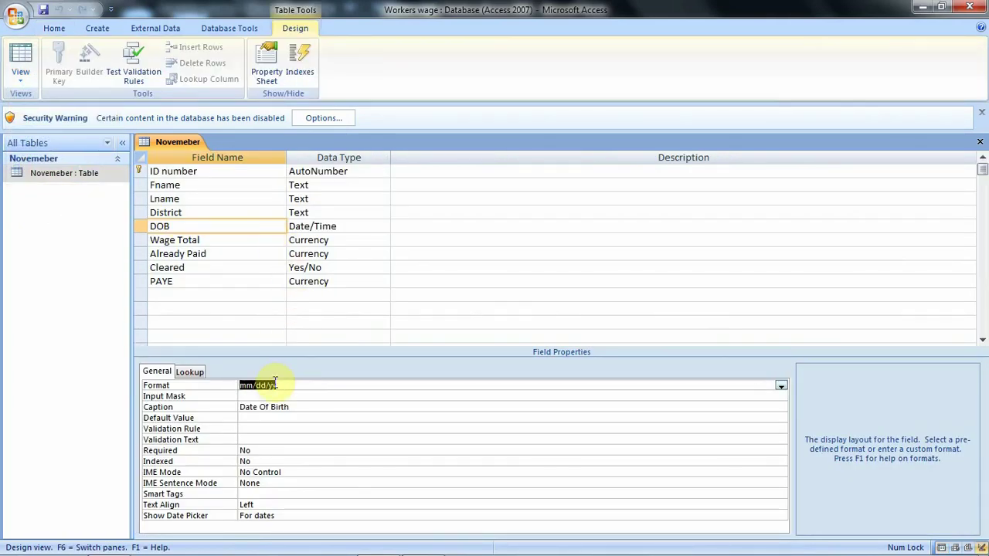
{"action": "left_click", "coordinate": [301, 388]}
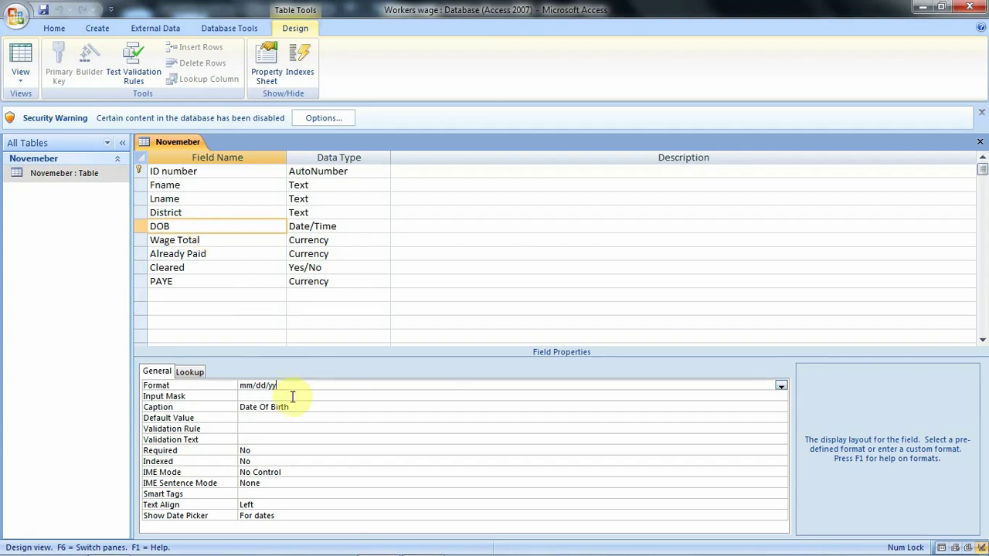
{"action": "type", "text": "yy"}
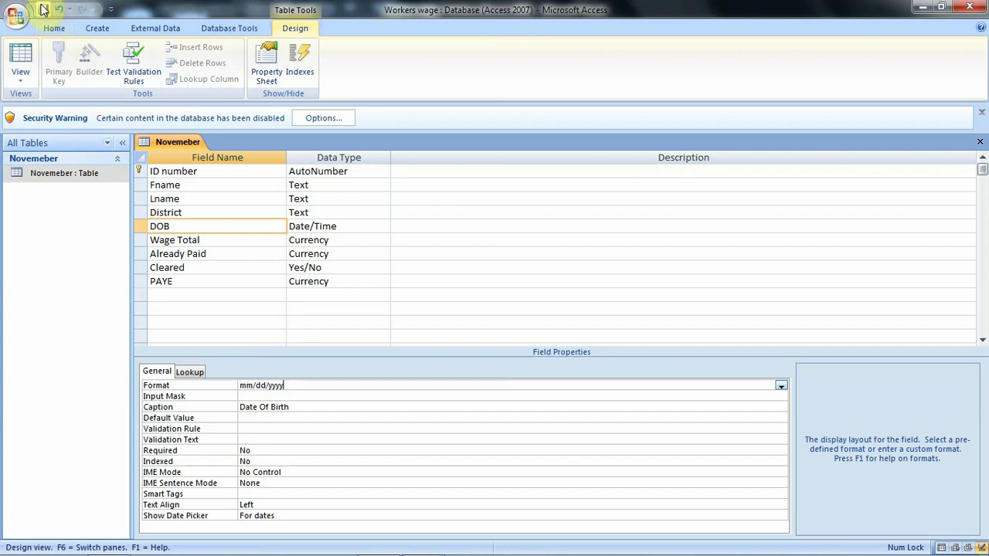
{"action": "right_click", "coordinate": [173, 140]}
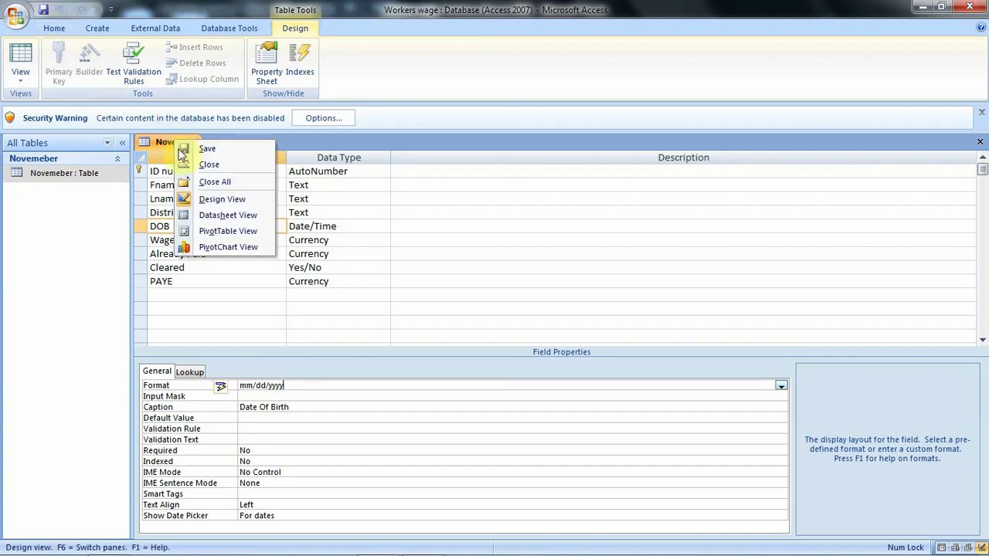
{"action": "left_click", "coordinate": [227, 214]}
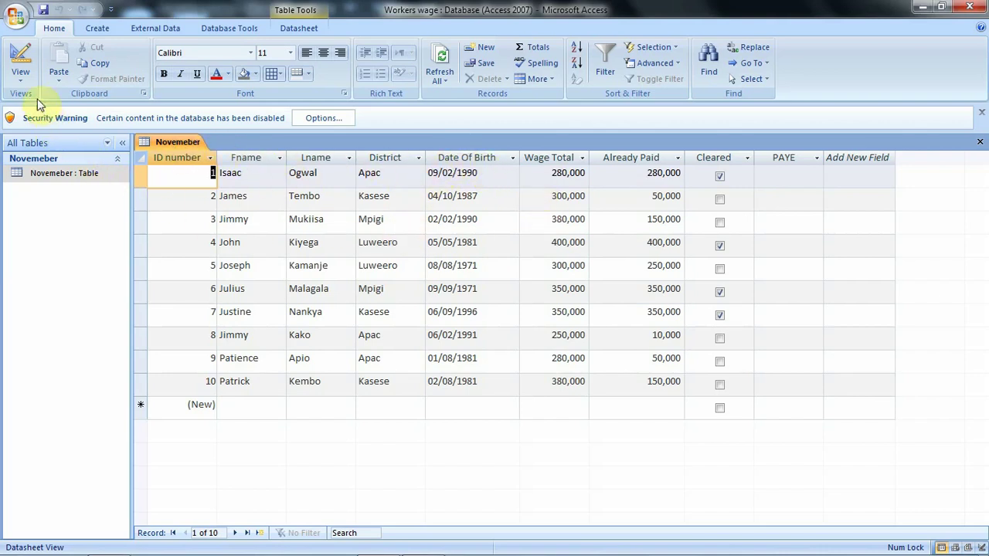
- Change the DOB field's format in Design View to mmmm/dd/yyyy and show the saved table in Datasheet View
{"action": "left_click", "coordinate": [20, 73]}
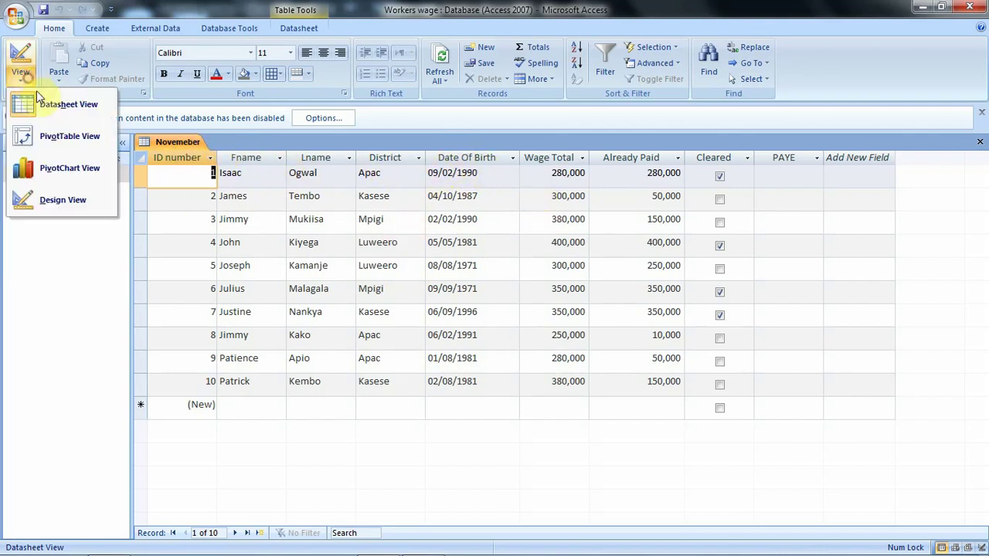
{"action": "left_click", "coordinate": [61, 200]}
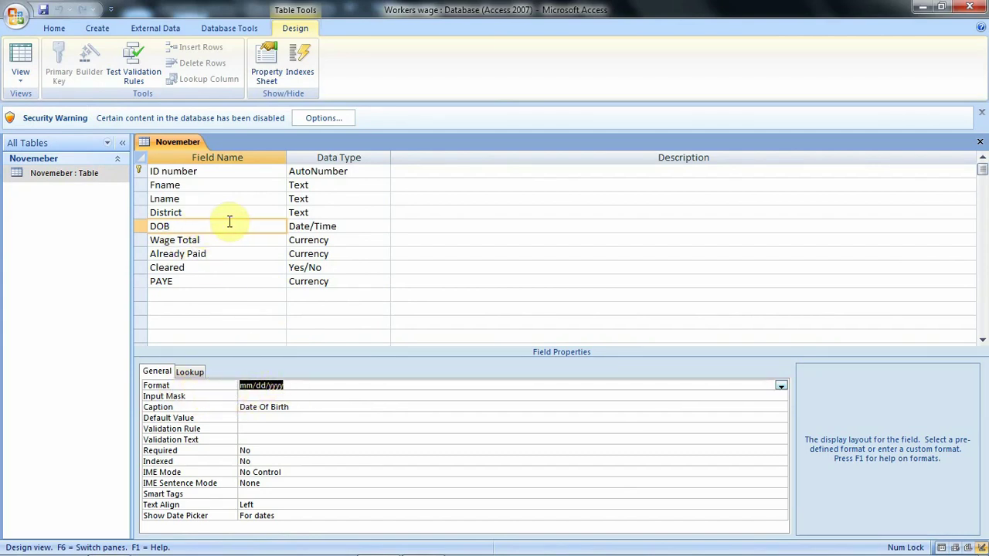
{"action": "left_click", "coordinate": [250, 383]}
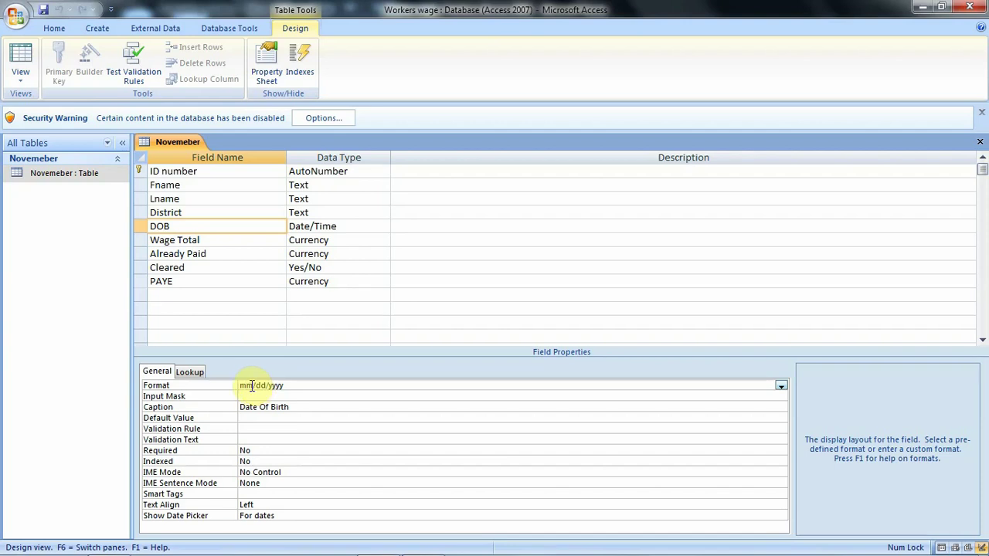
{"action": "type", "text": "mm"}
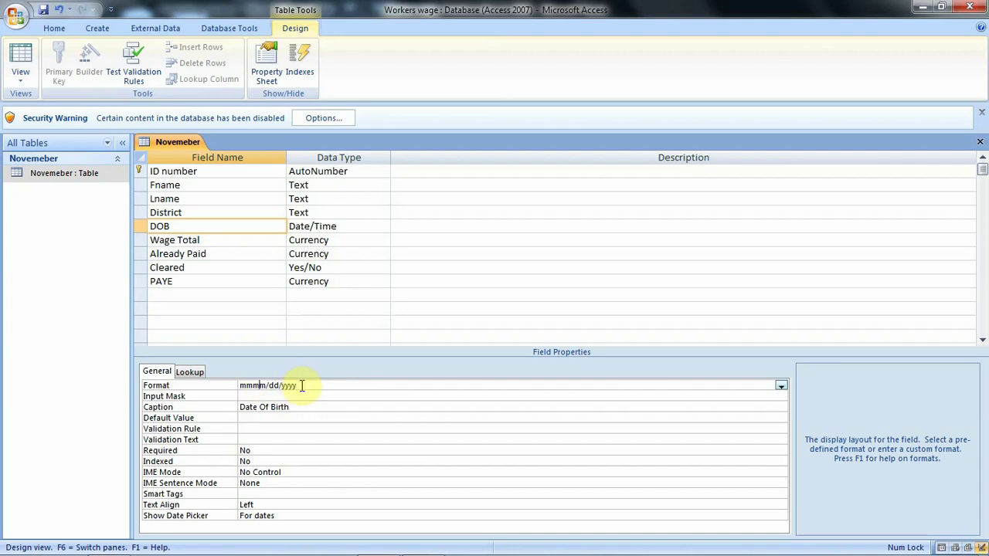
{"action": "left_click", "coordinate": [44, 10]}
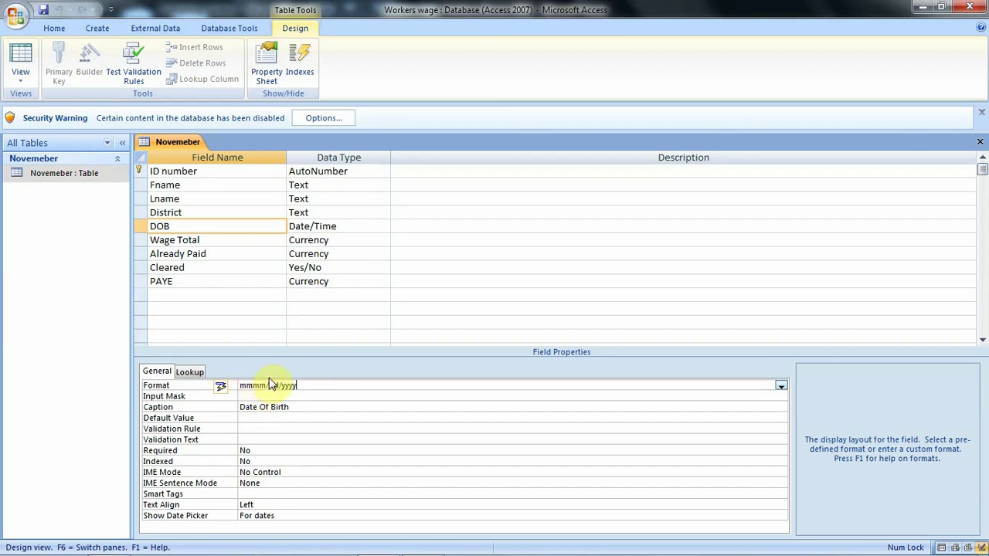
{"action": "left_click", "coordinate": [21, 78]}
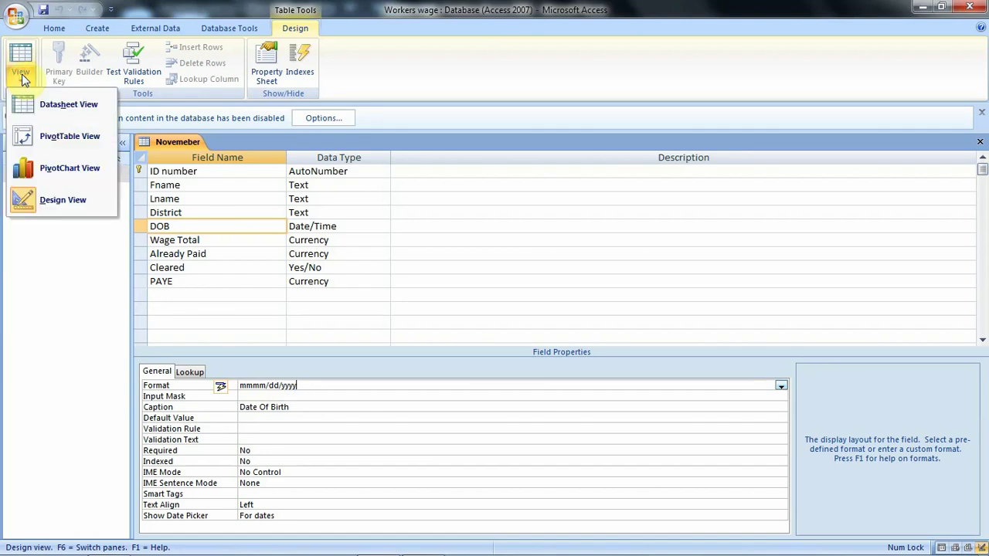
{"action": "left_click", "coordinate": [67, 110]}
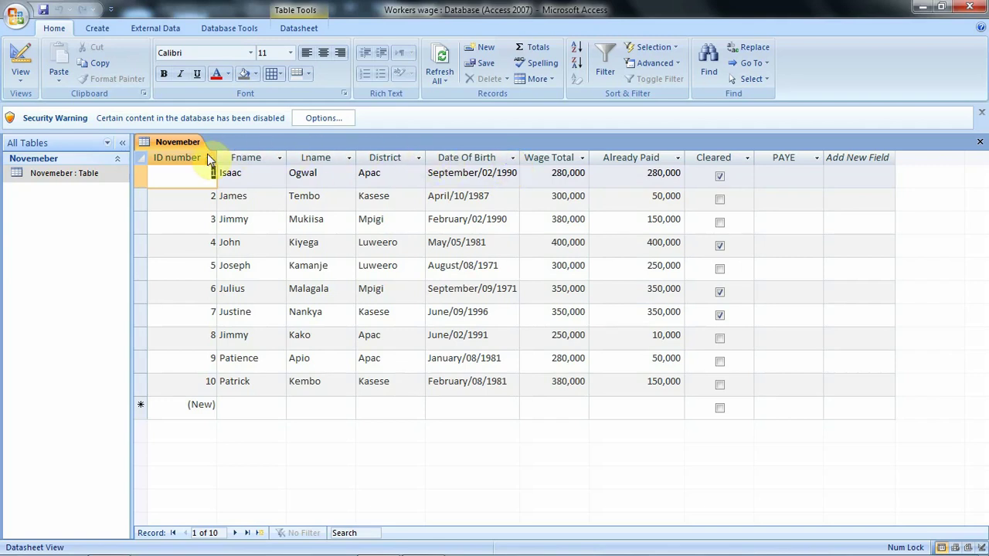
- Reopen Design View and change the DOB field's format to dddd, mm/dd/yyyy so it includes the weekday name
{"action": "left_click", "coordinate": [31, 88]}
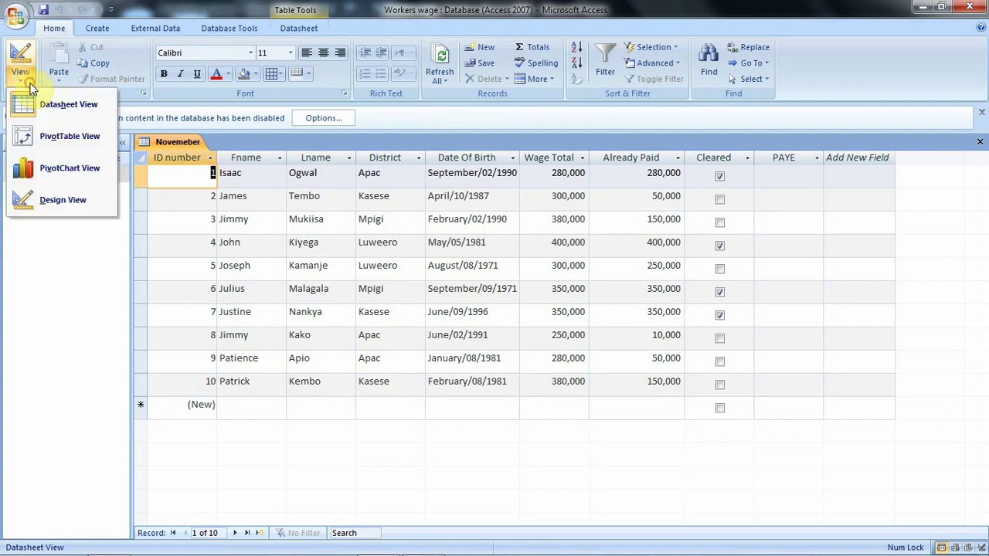
{"action": "left_click", "coordinate": [59, 196]}
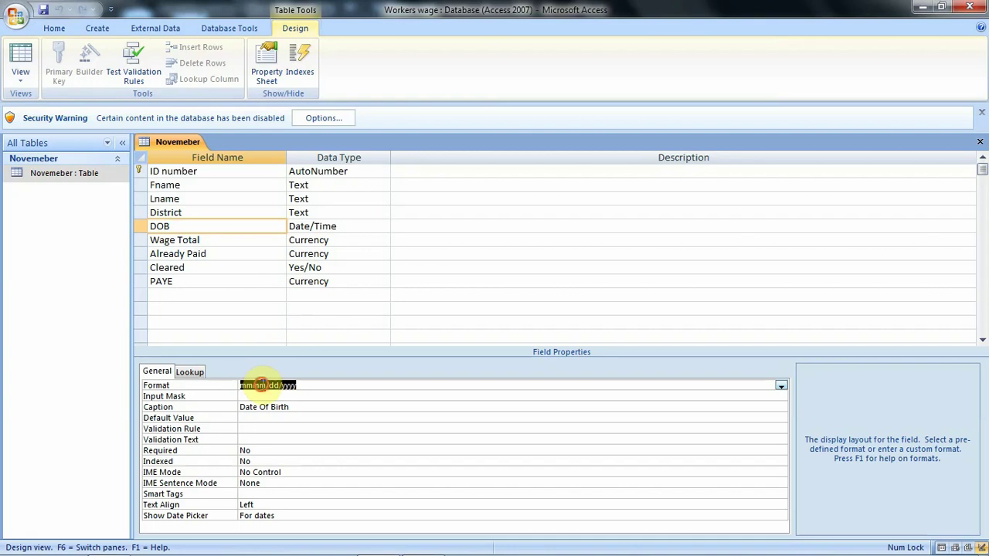
{"action": "left_click", "coordinate": [262, 384]}
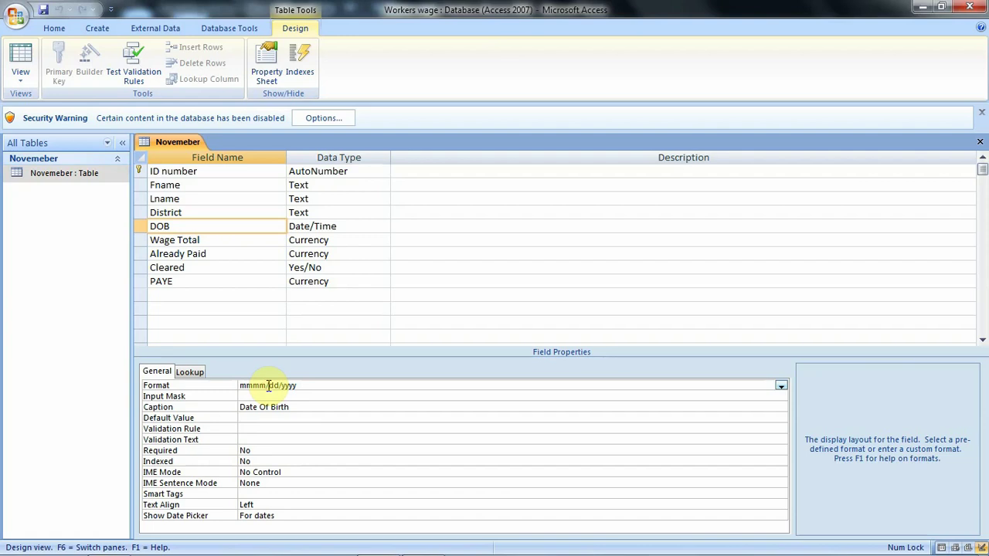
{"action": "key", "text": "BackSpace"}
{"action": "key", "text": "BackSpace"}
{"action": "type", "text": "dddd"}
{"action": "key", "text": "BackSpace"}
{"action": "type", "text": ","}
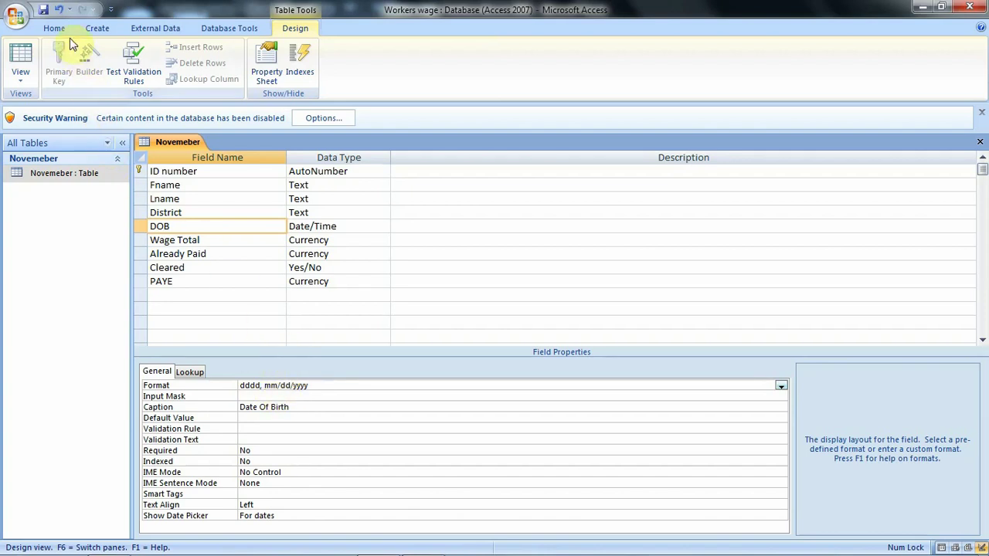
- Save the design, switch to Datasheet View, and widen the Date Of Birth column to fit the full dates
{"action": "left_click", "coordinate": [43, 10]}
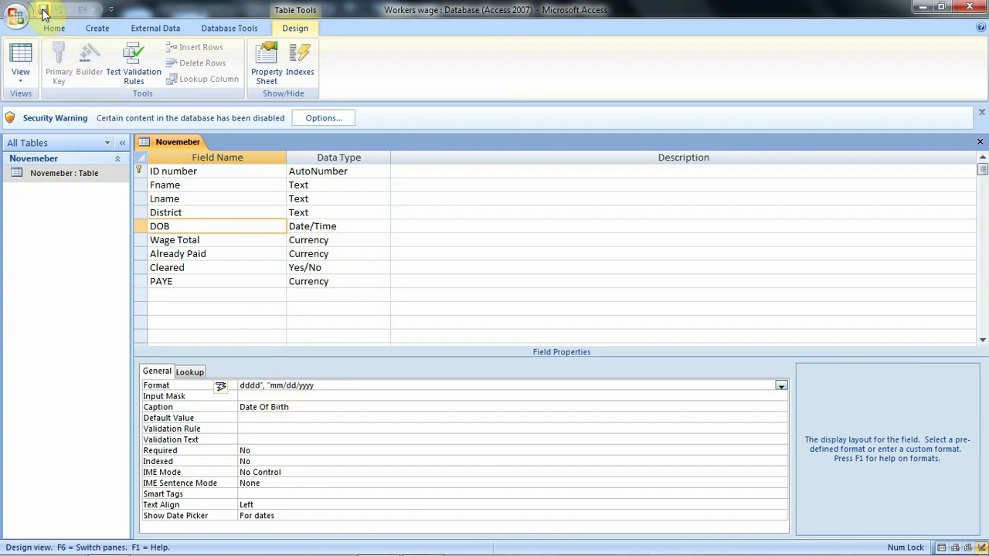
{"action": "left_click", "coordinate": [26, 76]}
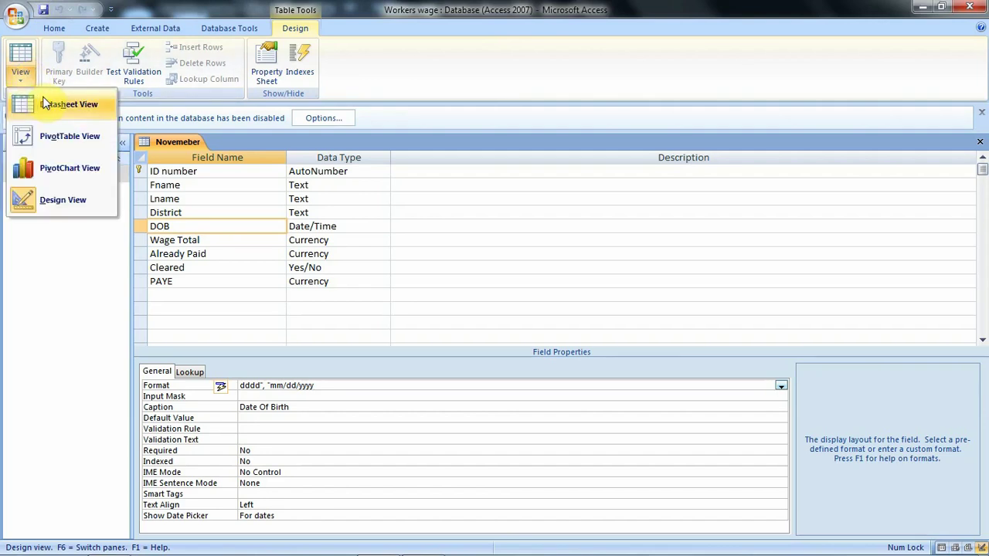
{"action": "left_click", "coordinate": [48, 101]}
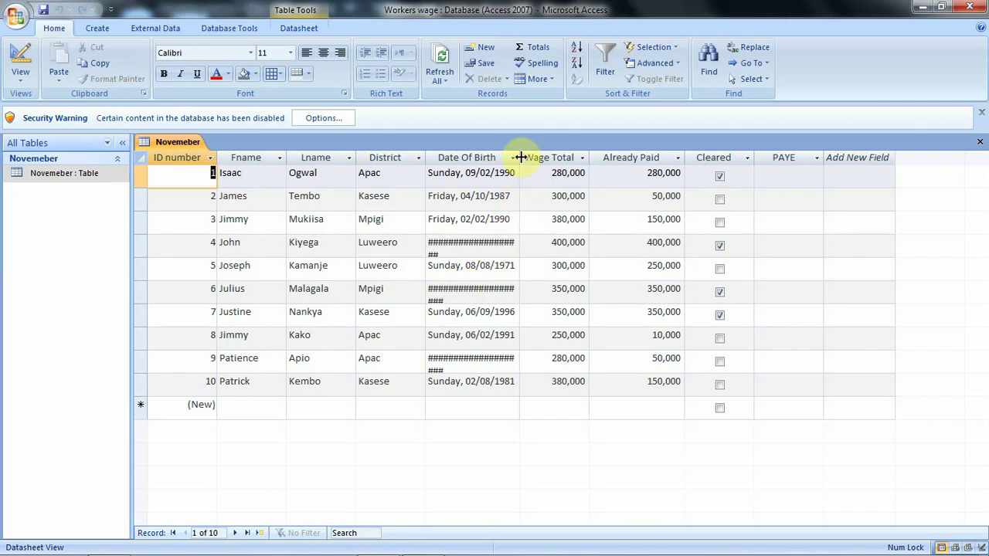
{"action": "left_click_drag", "start_coordinate": [521, 150], "coordinate": [557, 158]}
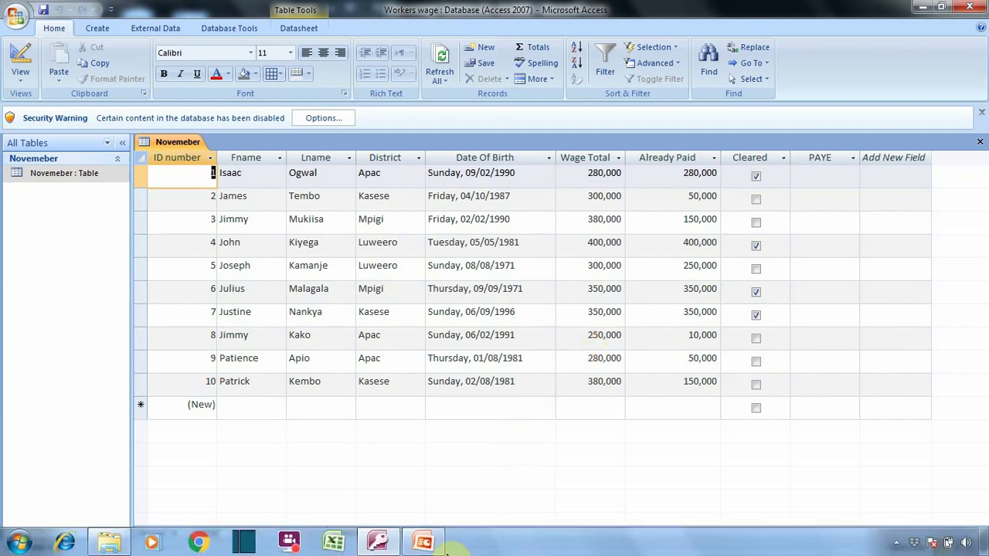
- Review the PowerPoint slide on formatting a currency field, return to the Access table, and show it in Datasheet View
{"action": "left_click", "coordinate": [420, 546]}
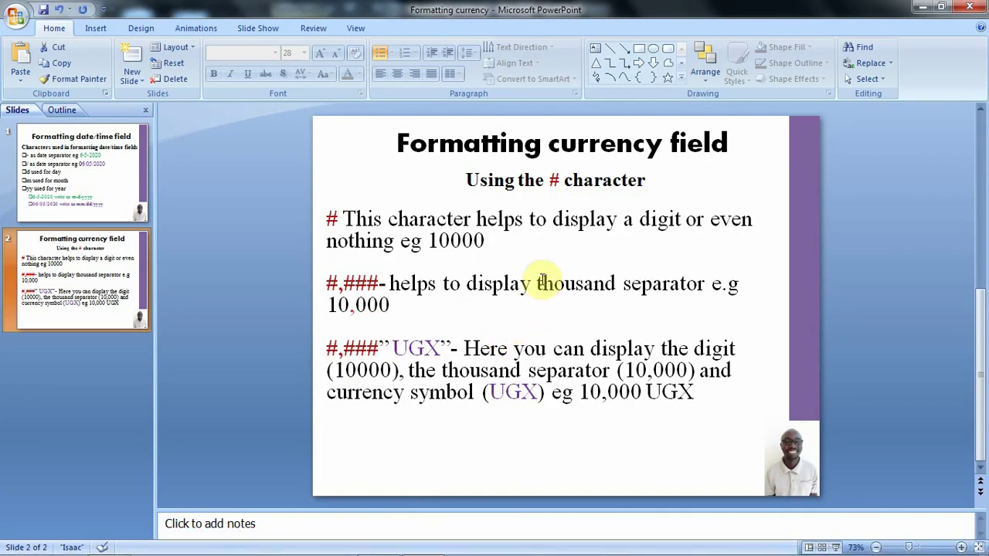
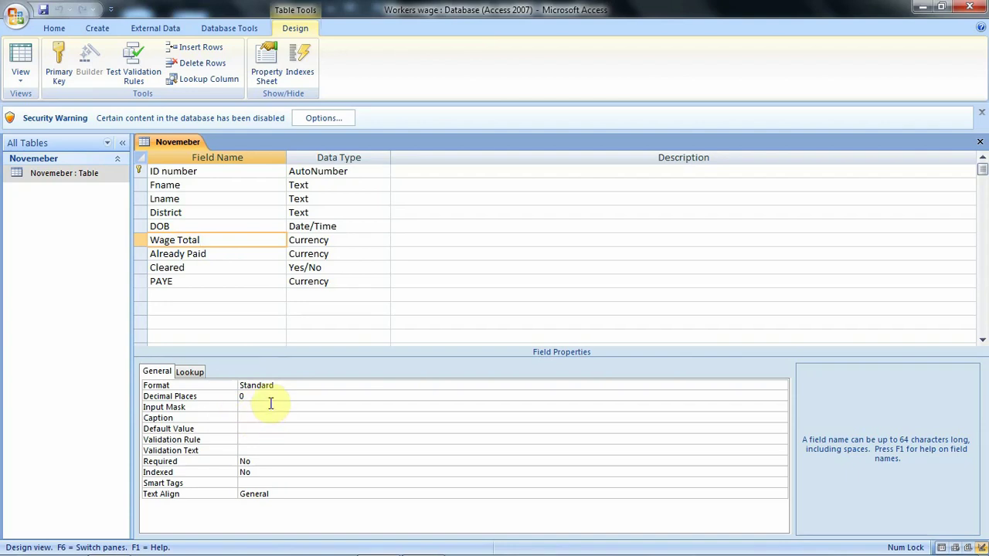
{"action": "left_click", "coordinate": [21, 85]}
{"action": "left_click", "coordinate": [44, 105]}
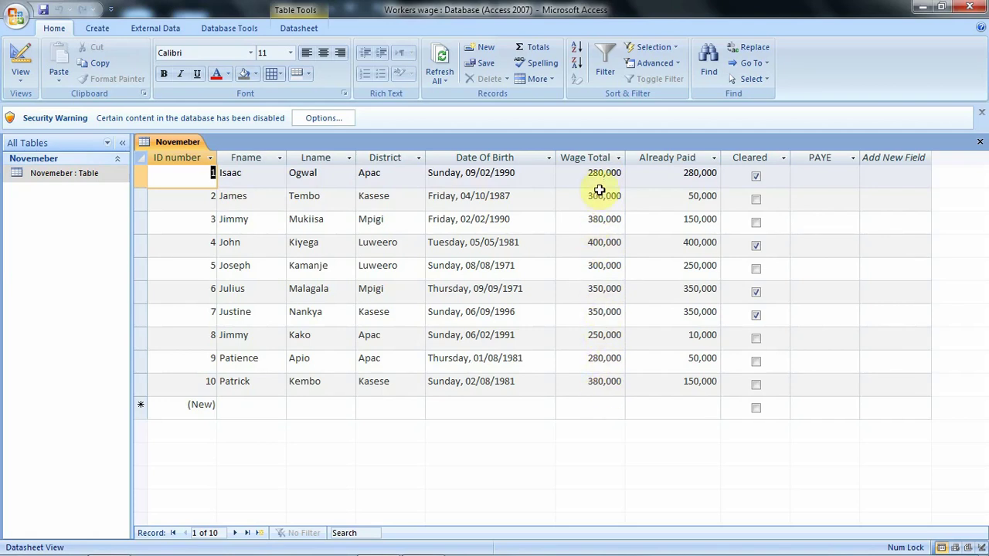
- Change the Wage Total field's format in Design View to # and show the saved table in Datasheet View
{"action": "left_click", "coordinate": [21, 84]}
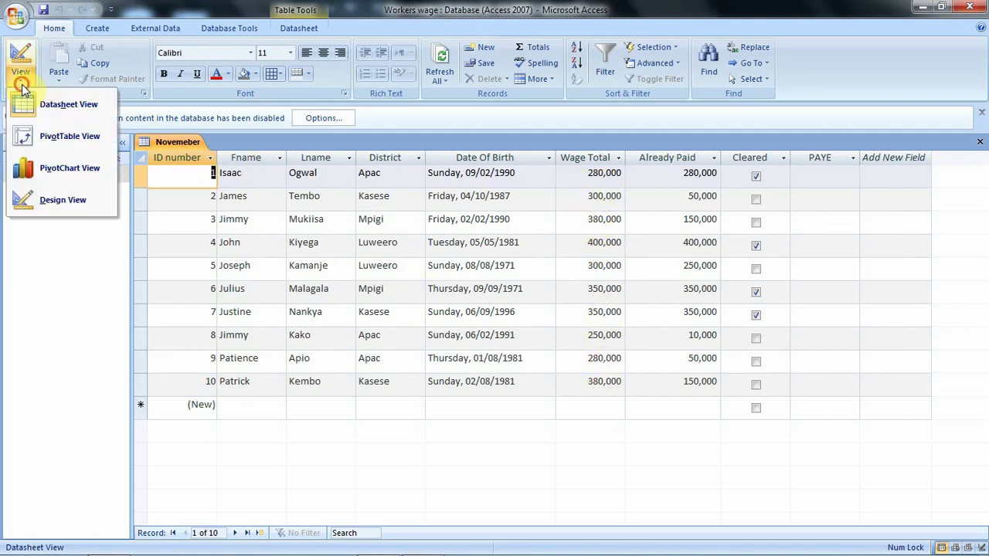
{"action": "left_click", "coordinate": [43, 202]}
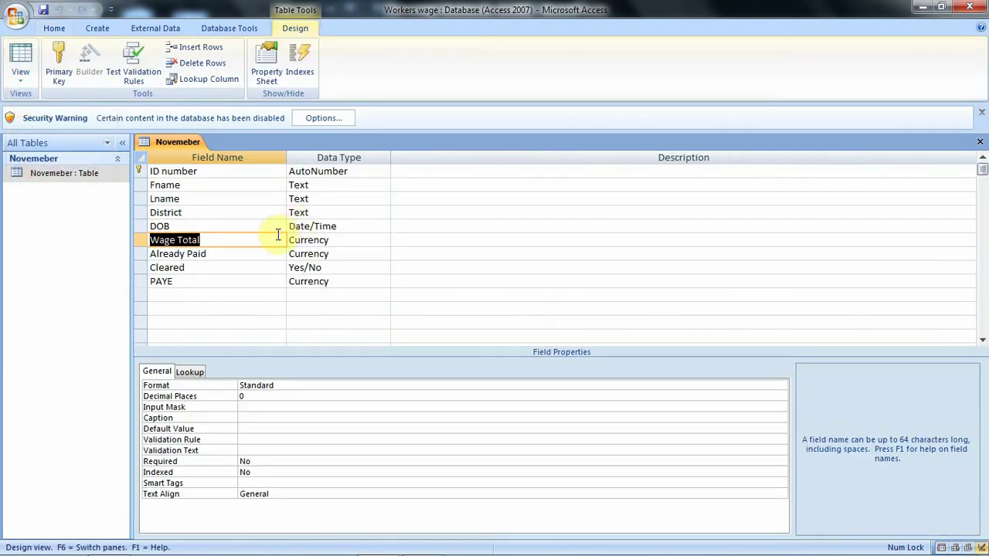
{"action": "left_click", "coordinate": [232, 238]}
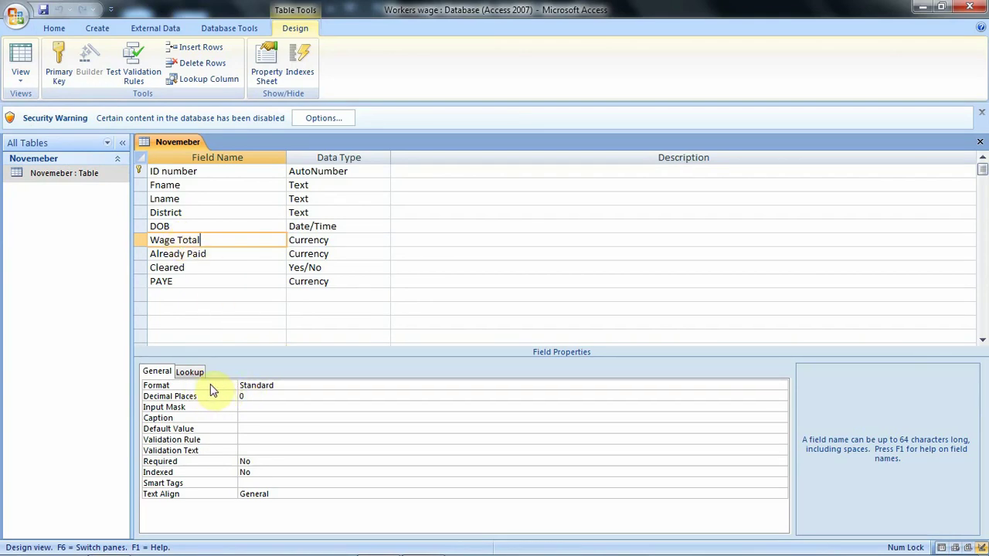
{"action": "left_click", "coordinate": [285, 385]}
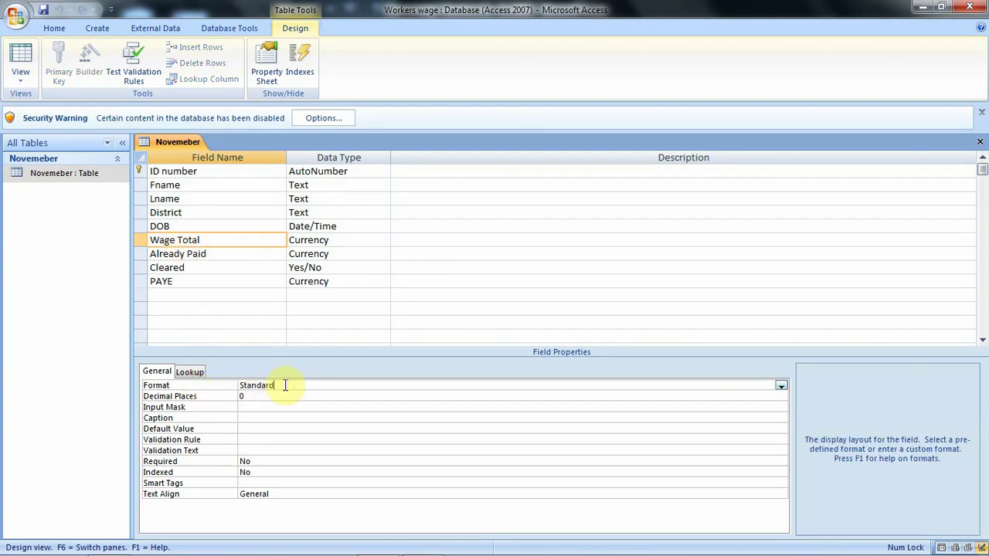
{"action": "key", "text": "BackSpace"}
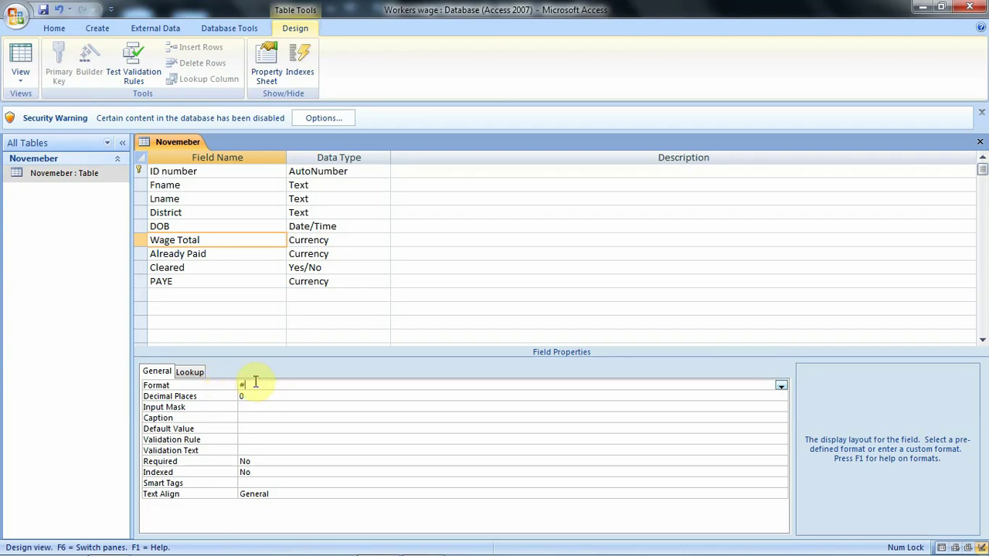
{"action": "left_click", "coordinate": [43, 10]}
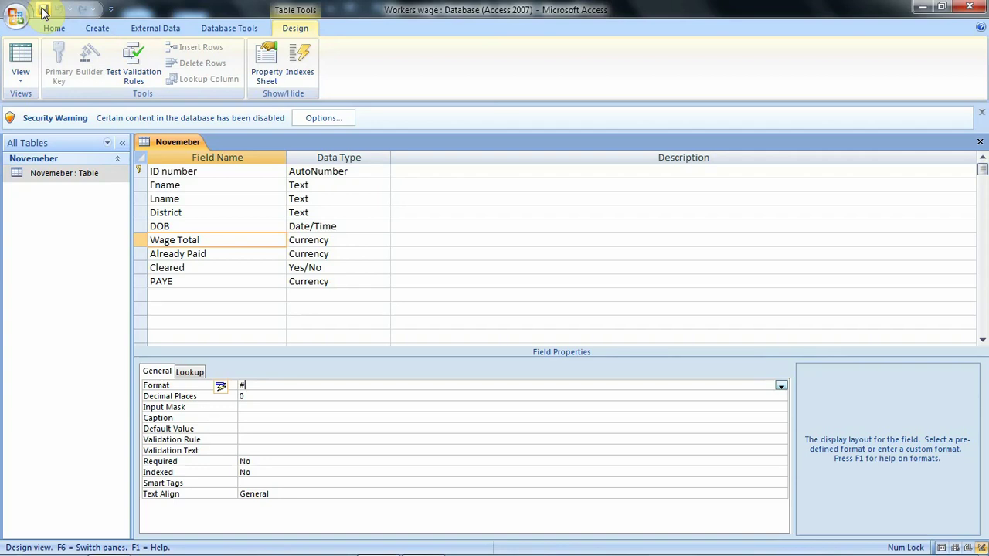
{"action": "left_click", "coordinate": [26, 81]}
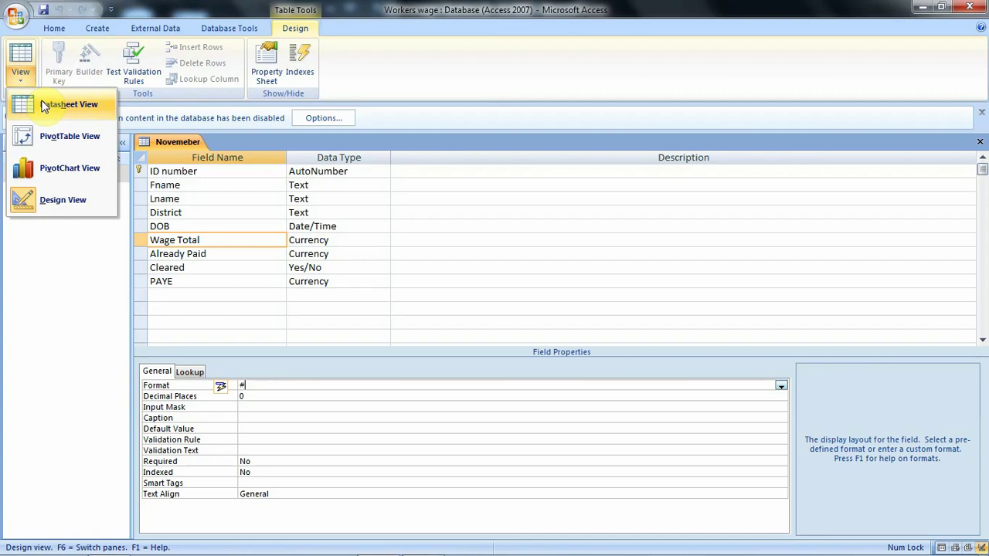
{"action": "left_click", "coordinate": [44, 106]}
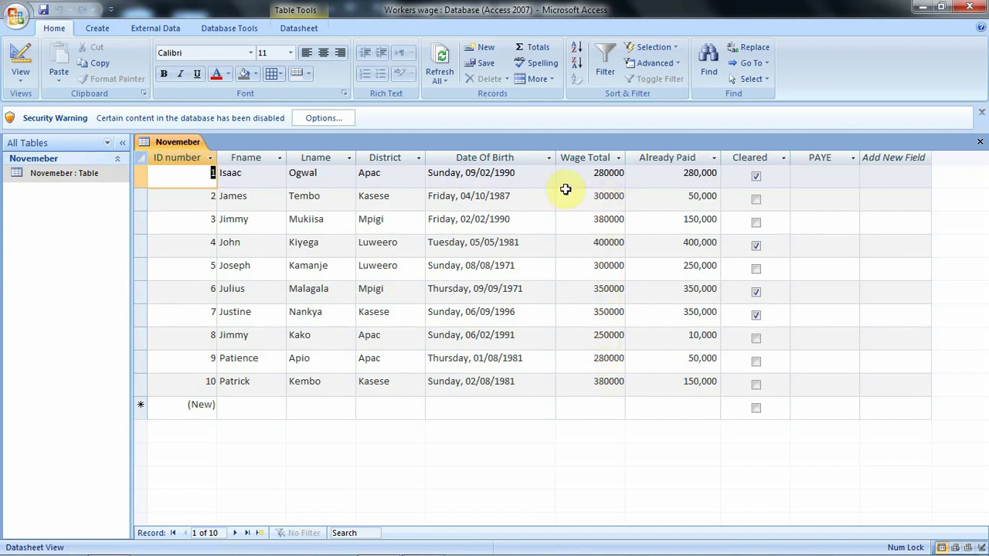
- Extend the Wage Total field's format in Design View to #,### and show the saved table in Datasheet View
{"action": "left_click", "coordinate": [21, 77]}
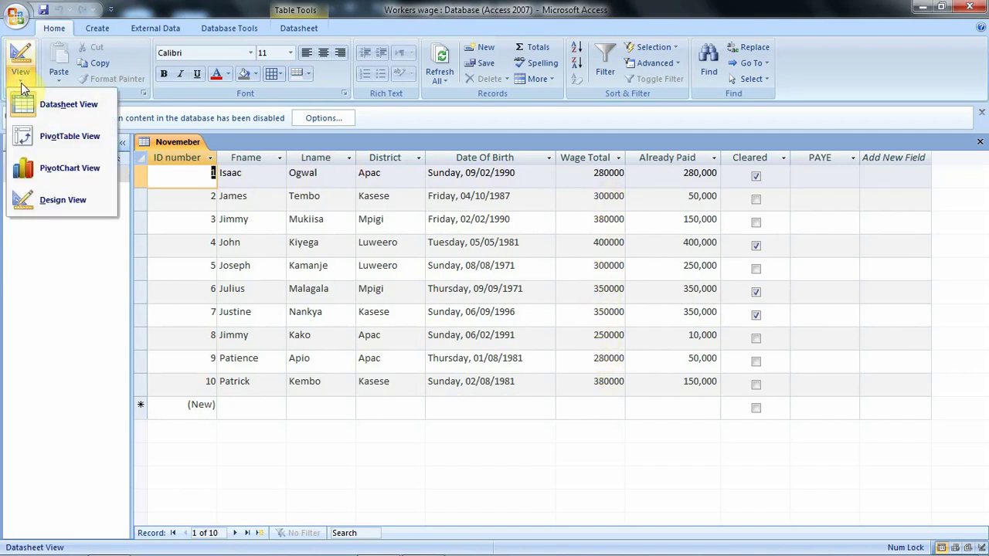
{"action": "left_click", "coordinate": [55, 200]}
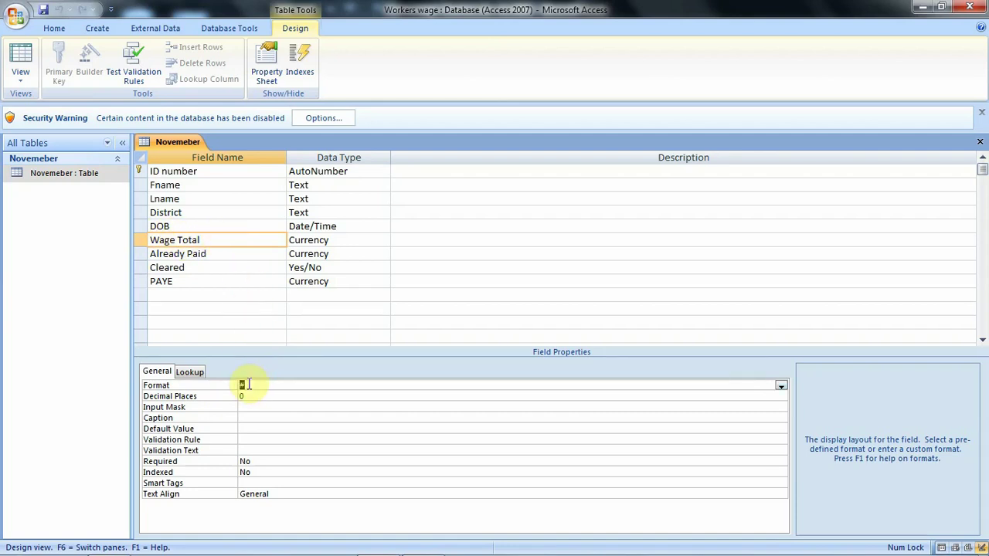
{"action": "left_click", "coordinate": [285, 386]}
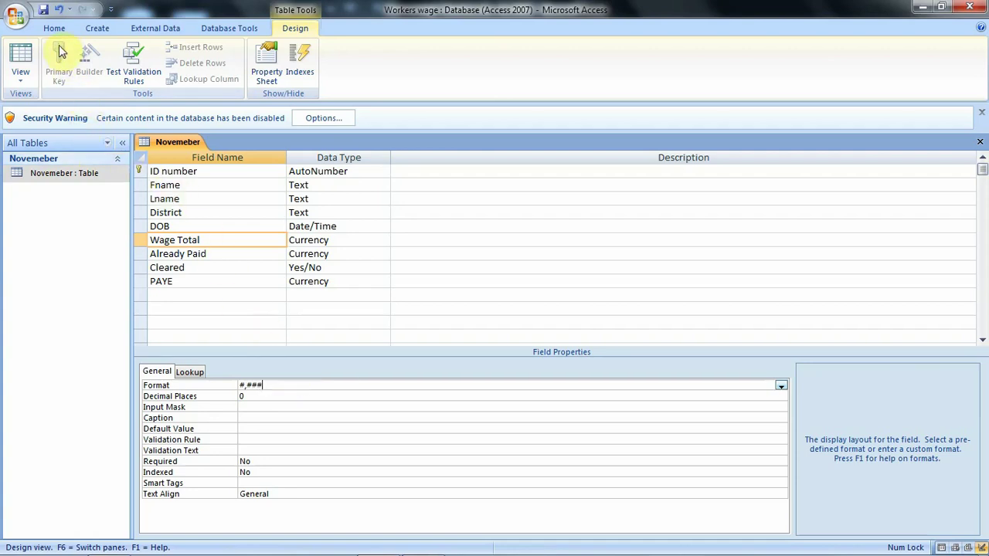
{"action": "left_click", "coordinate": [44, 12]}
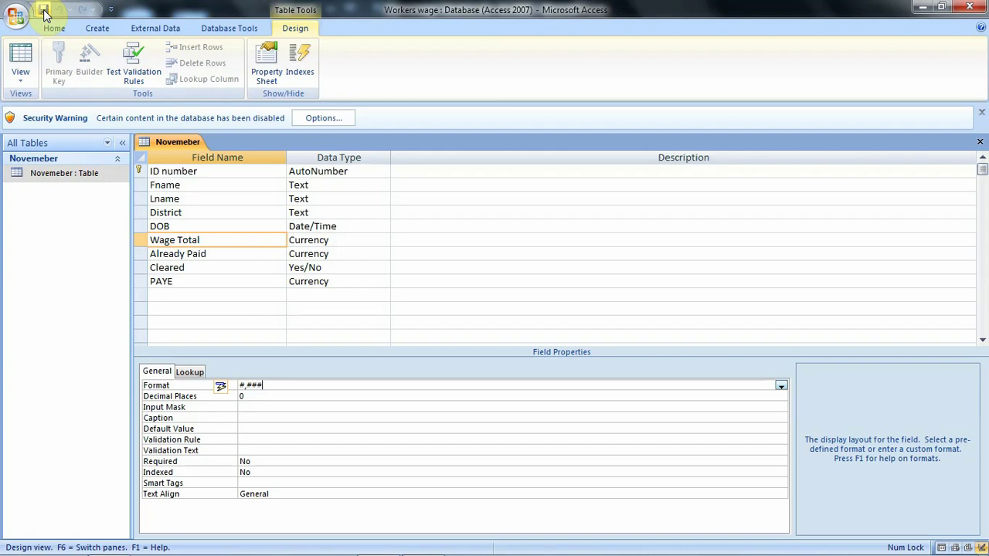
{"action": "left_click", "coordinate": [25, 84]}
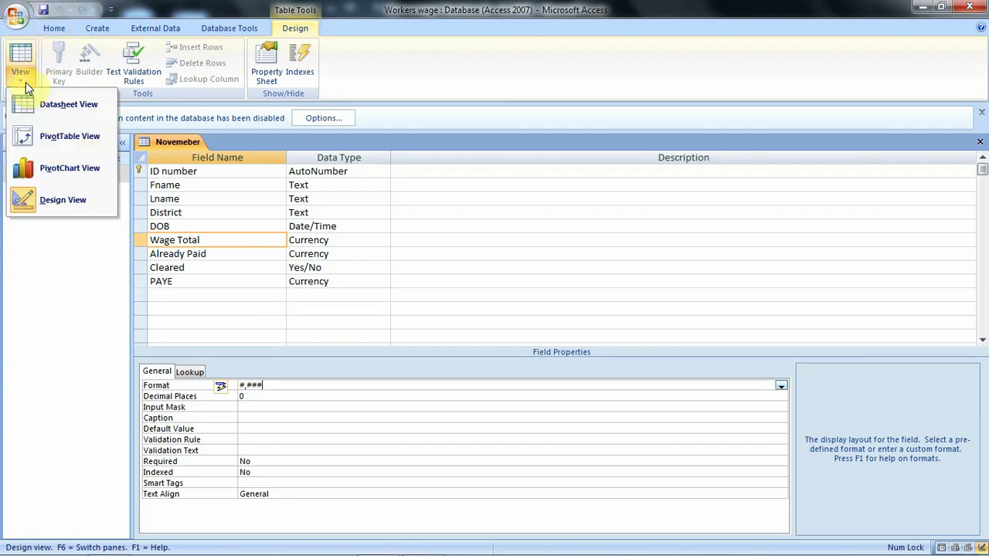
{"action": "left_click", "coordinate": [67, 102]}
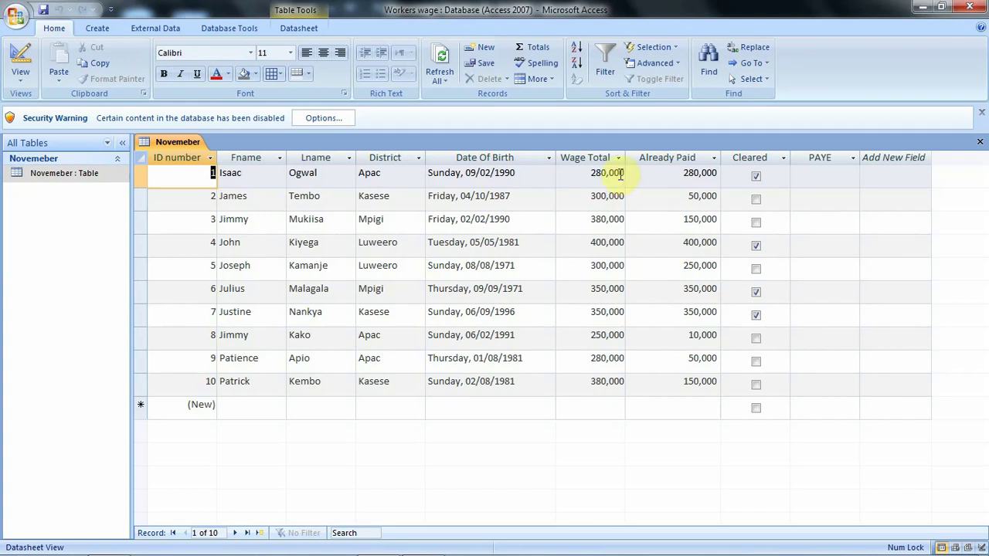
- Add the UGX currency suffix to the Wage Total format, giving #,### UGX, and show the saved table in Datasheet View
{"action": "left_click", "coordinate": [25, 83]}
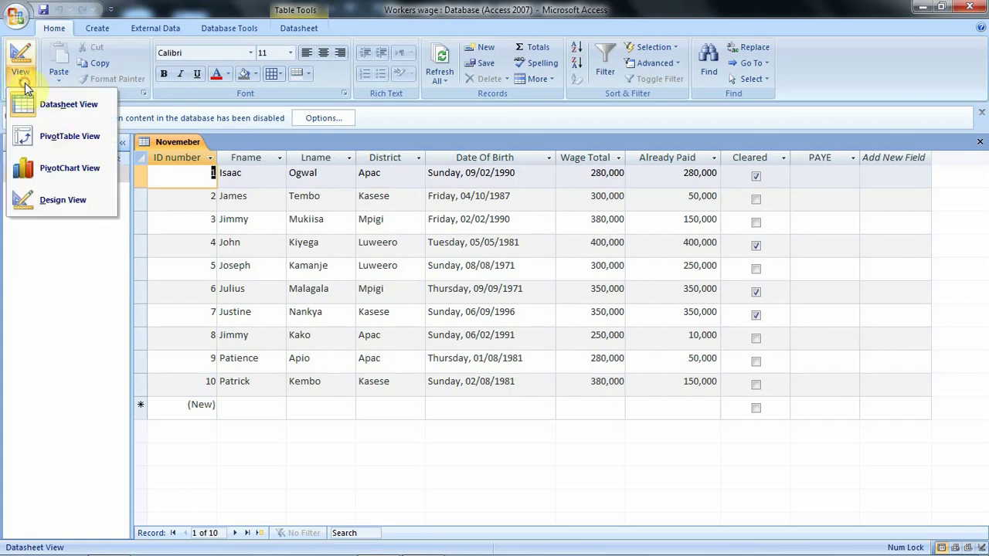
{"action": "left_click", "coordinate": [61, 198]}
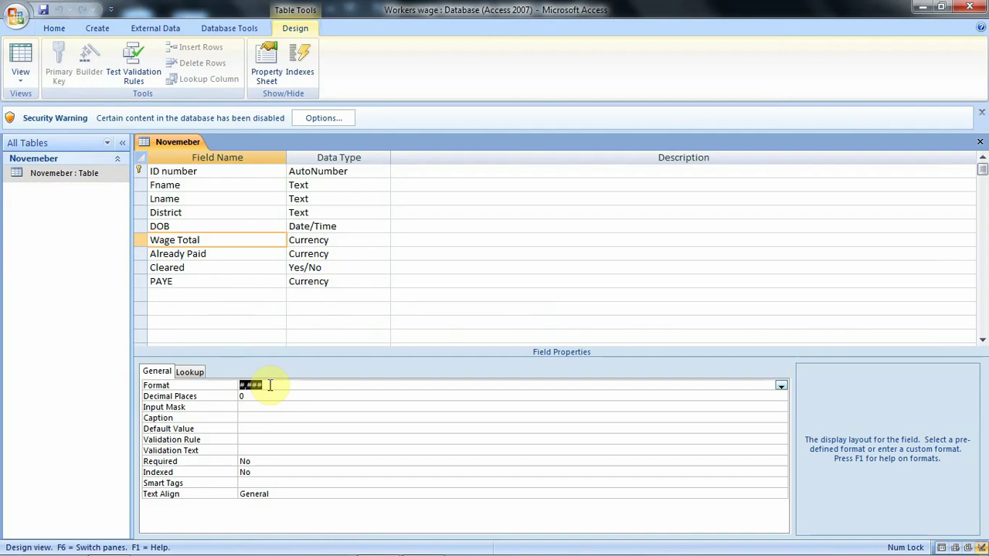
{"action": "left_click", "coordinate": [270, 385]}
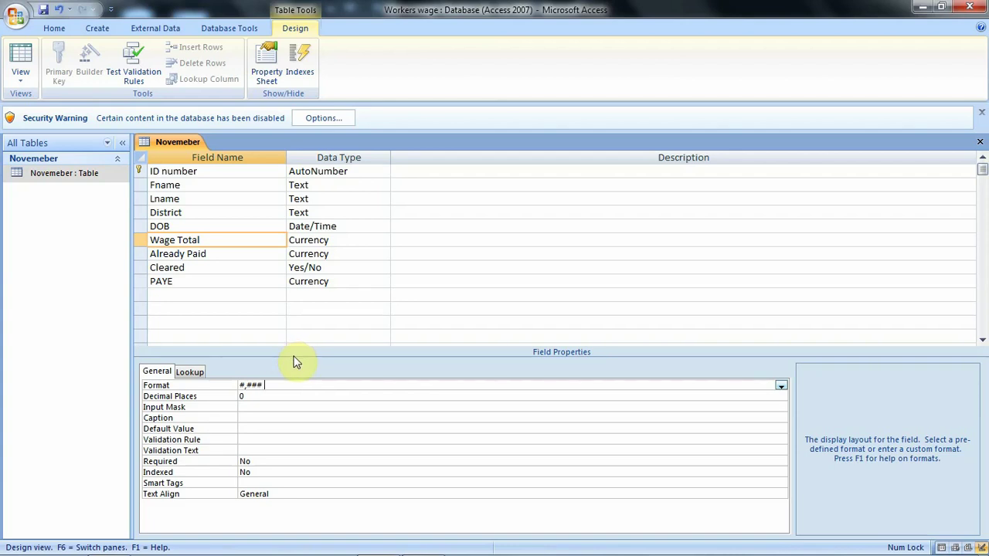
{"action": "key", "text": "Caps_Lock"}
{"action": "type", "text": "UGX"}
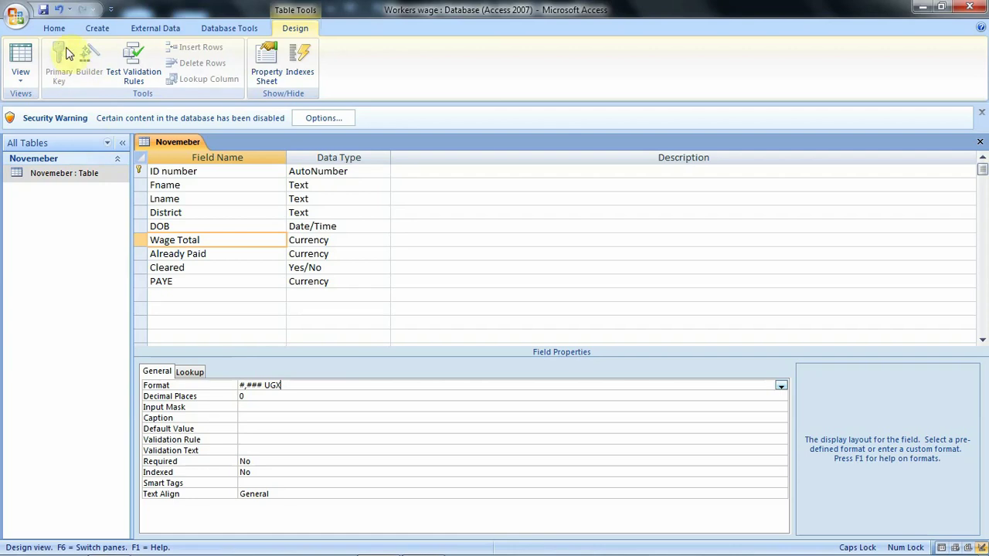
{"action": "left_click", "coordinate": [44, 14]}
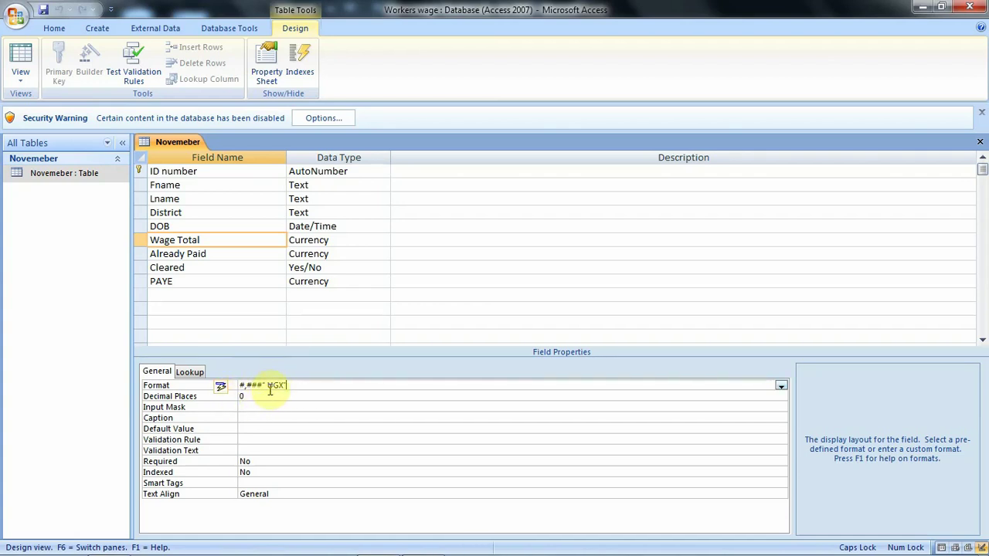
{"action": "left_click", "coordinate": [285, 384]}
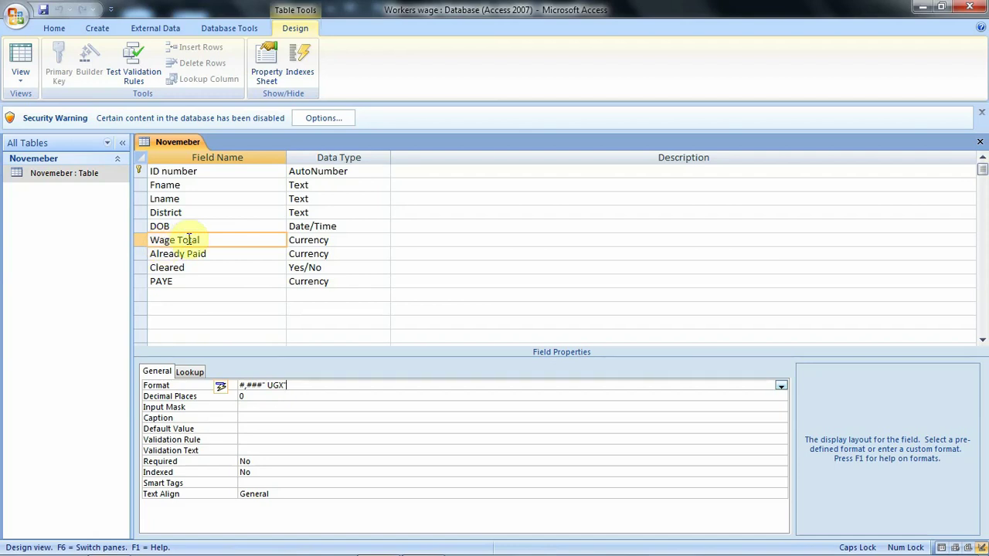
{"action": "left_click", "coordinate": [26, 82]}
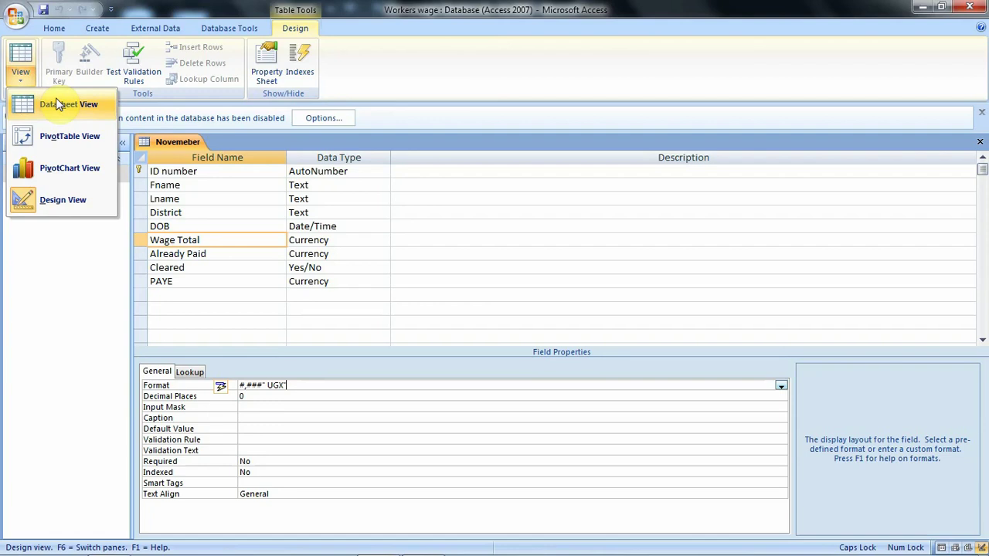
{"action": "left_click", "coordinate": [57, 104]}
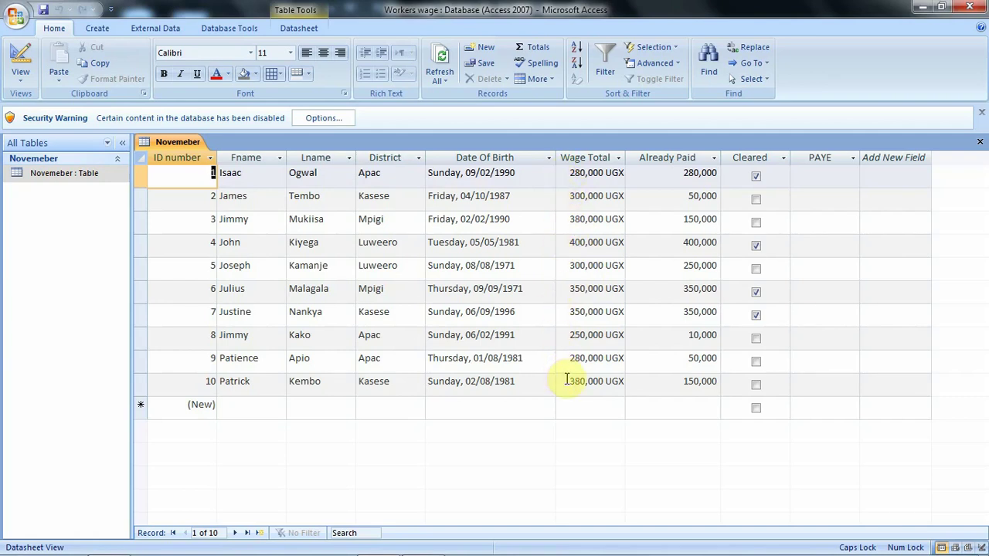
- Replace the Wage Total field's format in Design View with UGX #,### and show the saved table in Datasheet View
{"action": "left_click", "coordinate": [21, 80]}
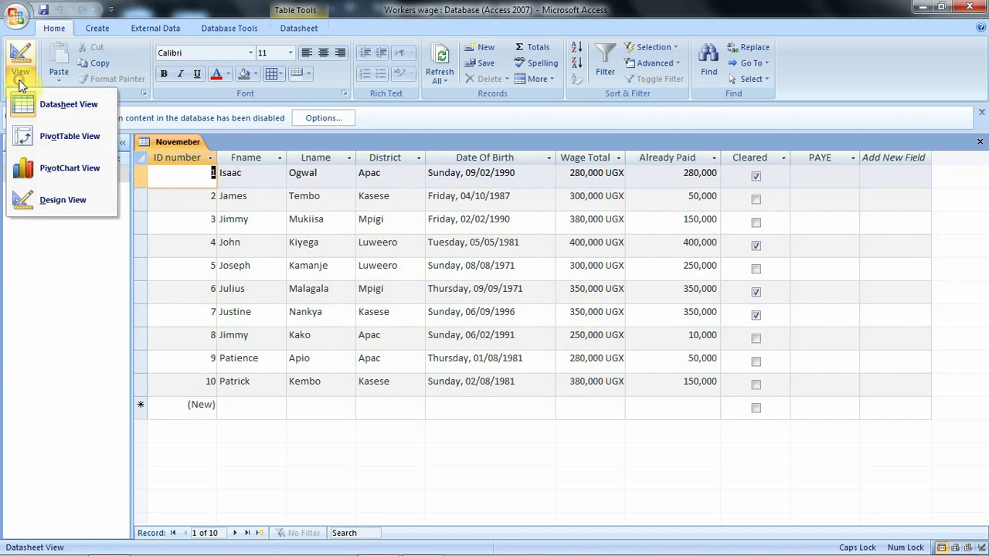
{"action": "left_click", "coordinate": [58, 200]}
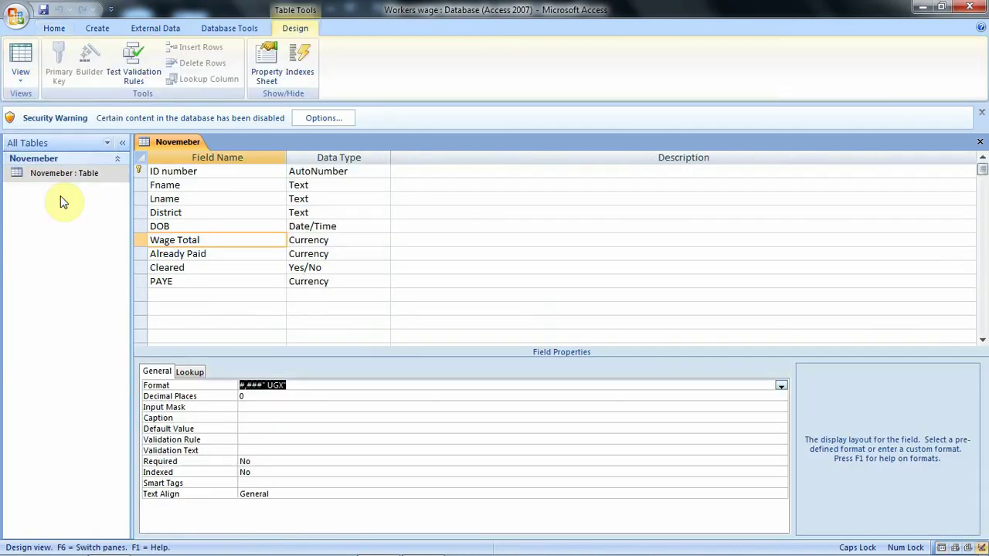
{"action": "left_click", "coordinate": [292, 385]}
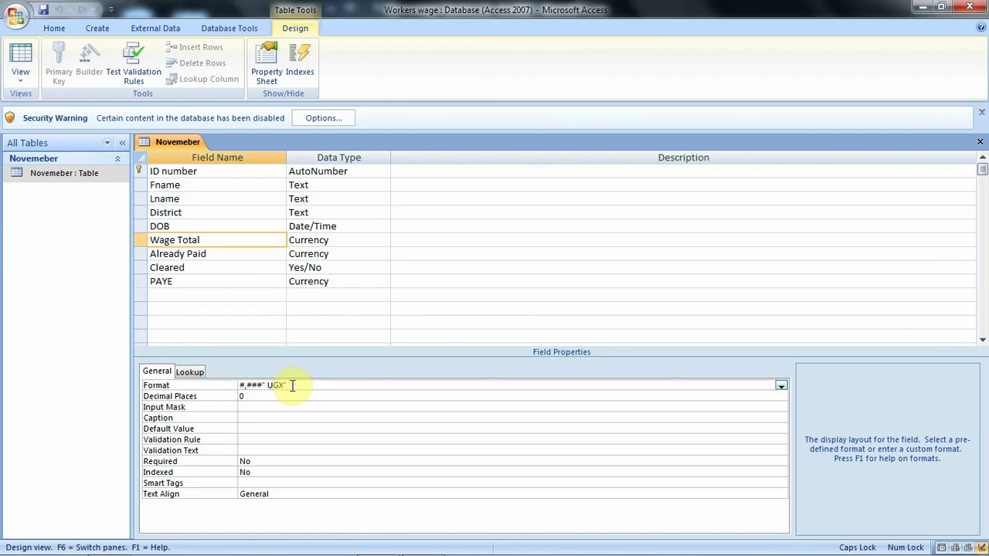
{"action": "key", "text": "BackSpace"}
{"action": "key", "text": "BackSpace"}
{"action": "type", "text": "UGX #,###"}
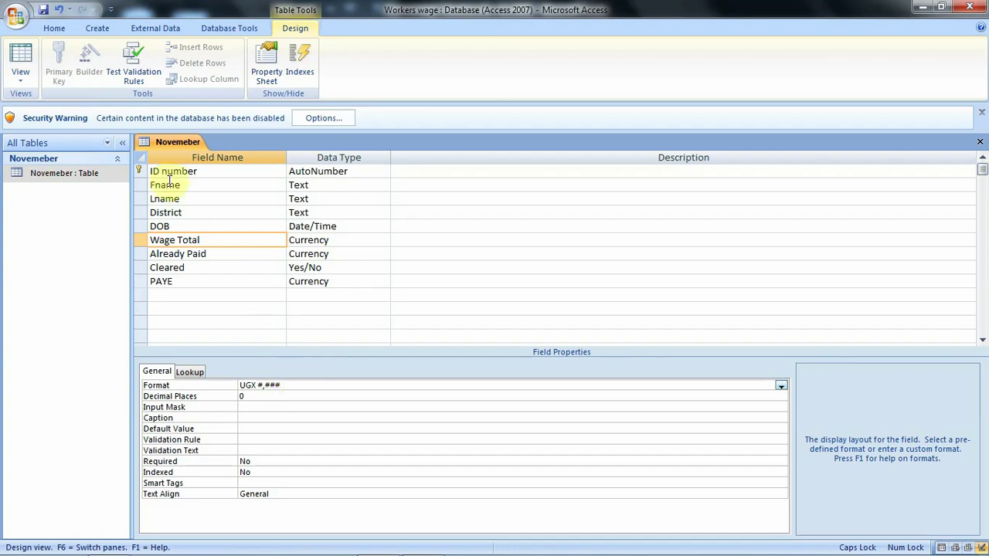
{"action": "left_click", "coordinate": [51, 9]}
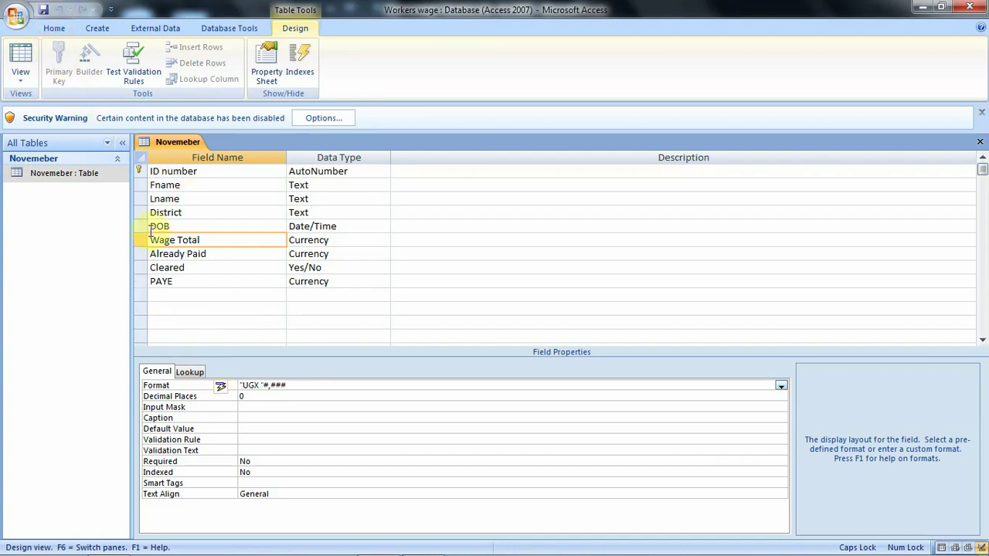
{"action": "left_click", "coordinate": [21, 77]}
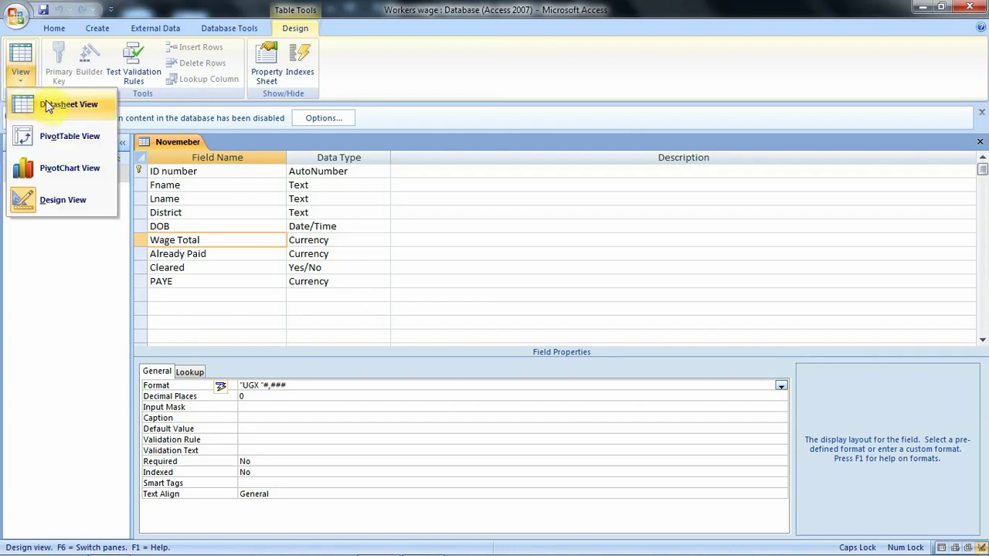
{"action": "left_click", "coordinate": [46, 101]}
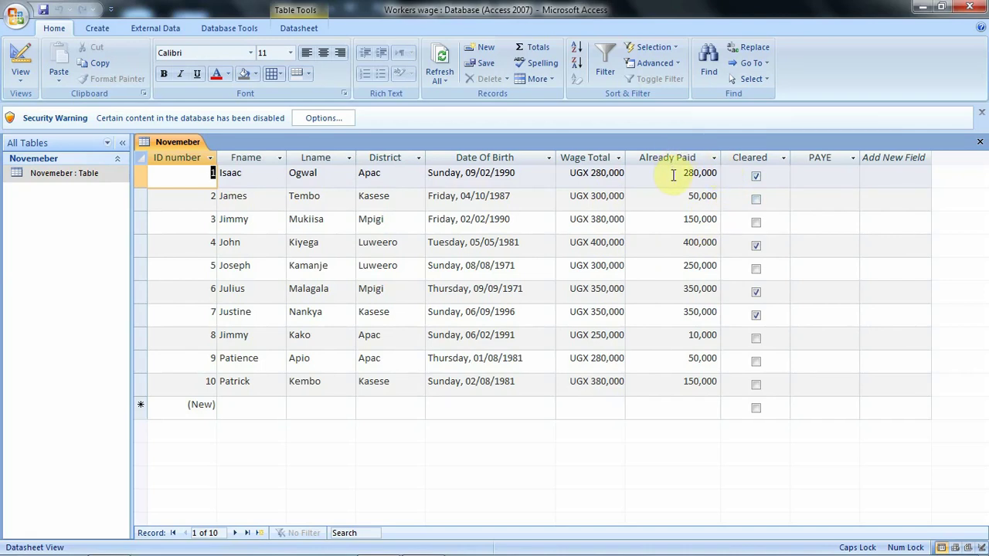
- Reopen Design View and replace the Already Paid field's Standard format with UGX #,###
{"action": "left_click", "coordinate": [23, 78]}
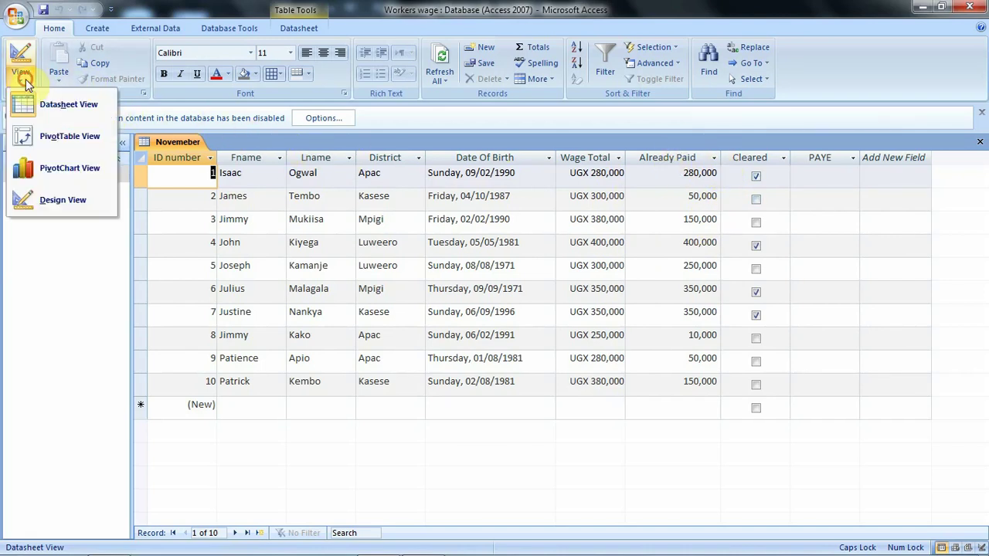
{"action": "left_click", "coordinate": [73, 199]}
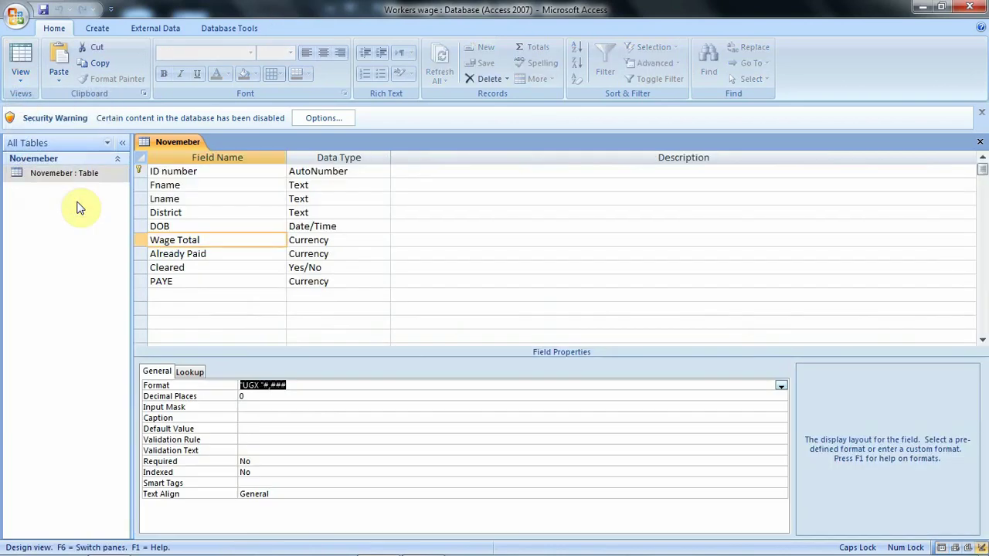
{"action": "left_click", "coordinate": [234, 253]}
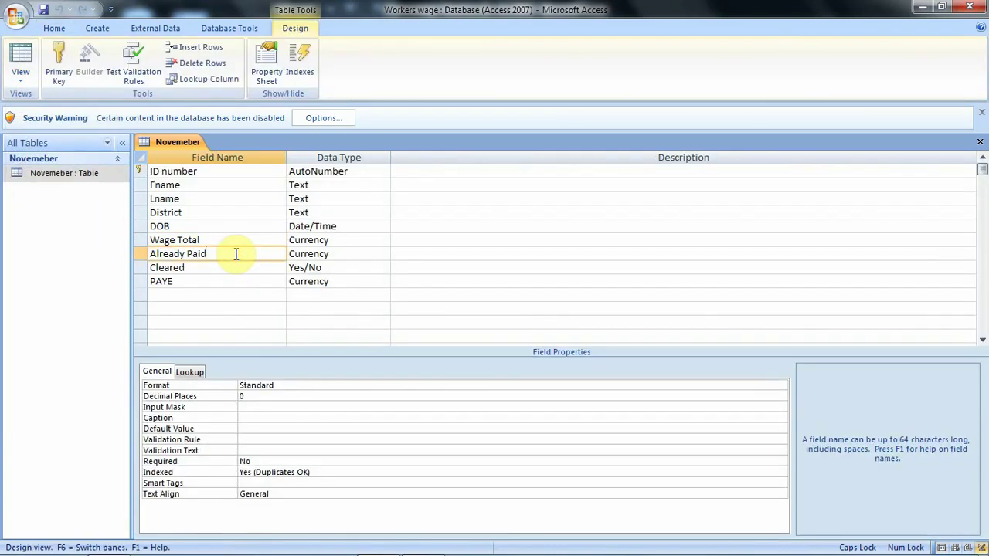
{"action": "left_click", "coordinate": [284, 384]}
{"action": "key", "text": "BackSpace"}
{"action": "key", "text": "BackSpace"}
{"action": "key", "text": "BackSpace"}
{"action": "key", "text": "BackSpace"}
{"action": "key", "text": "BackSpace"}
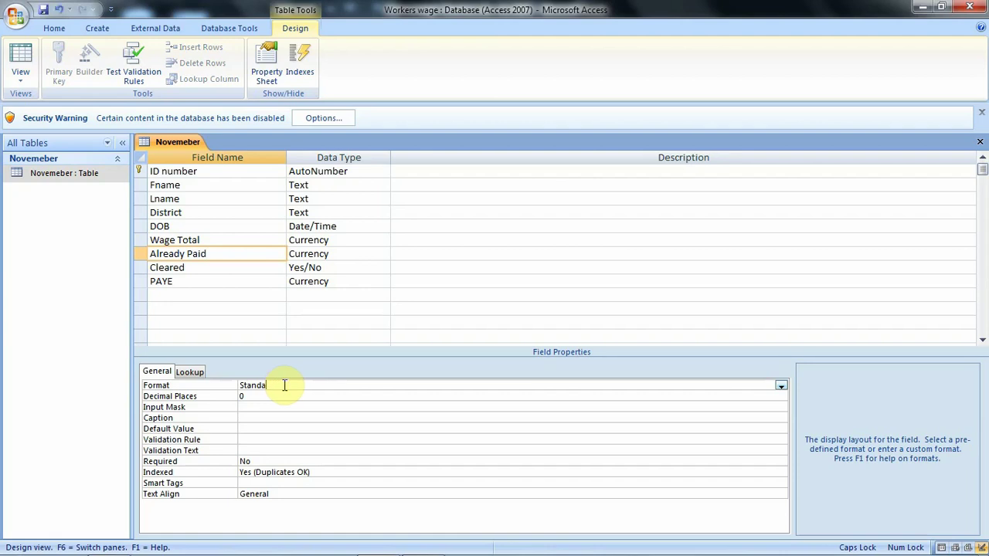
{"action": "key", "text": "BackSpace"}
{"action": "key", "text": "BackSpace"}
{"action": "key", "text": "BackSpace"}
{"action": "type", "text": "UGX #,###"}
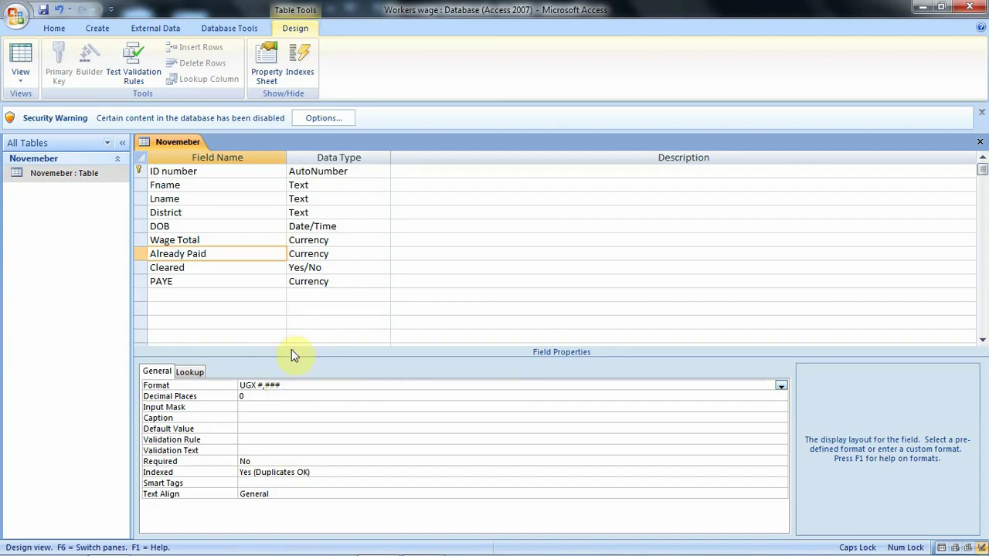
- Save the table design with the new Already Paid format and show the table in Datasheet View
{"action": "left_click", "coordinate": [43, 11]}
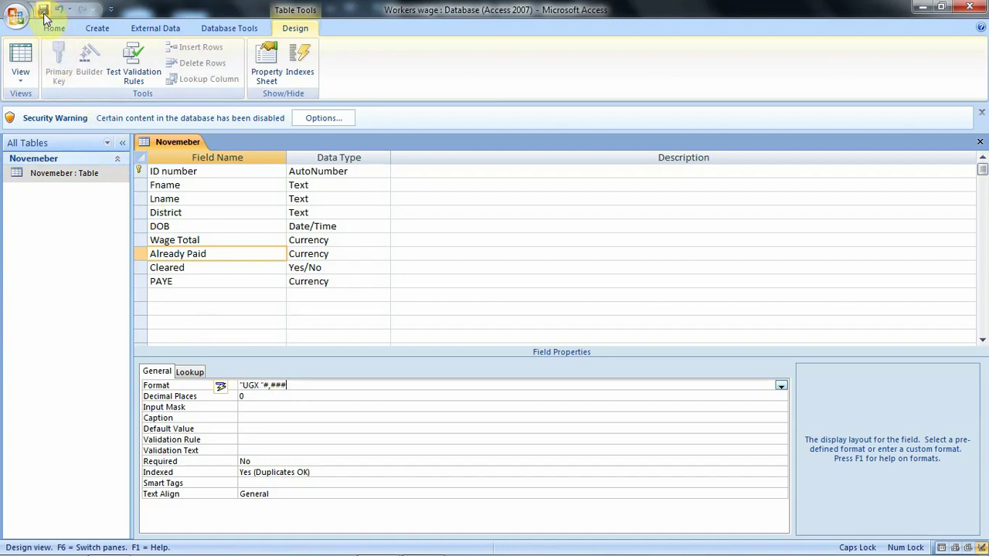
{"action": "left_click", "coordinate": [21, 73]}
{"action": "left_click", "coordinate": [30, 106]}
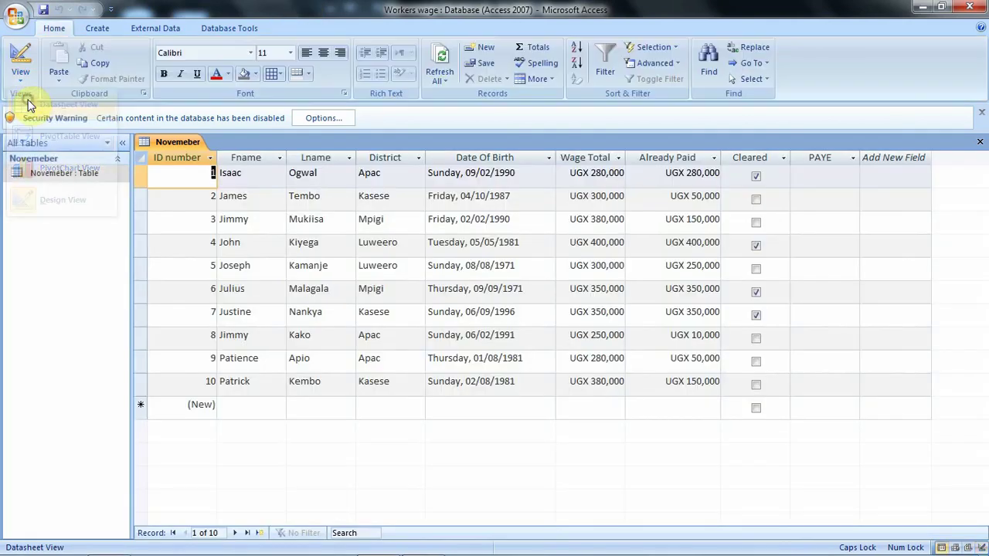